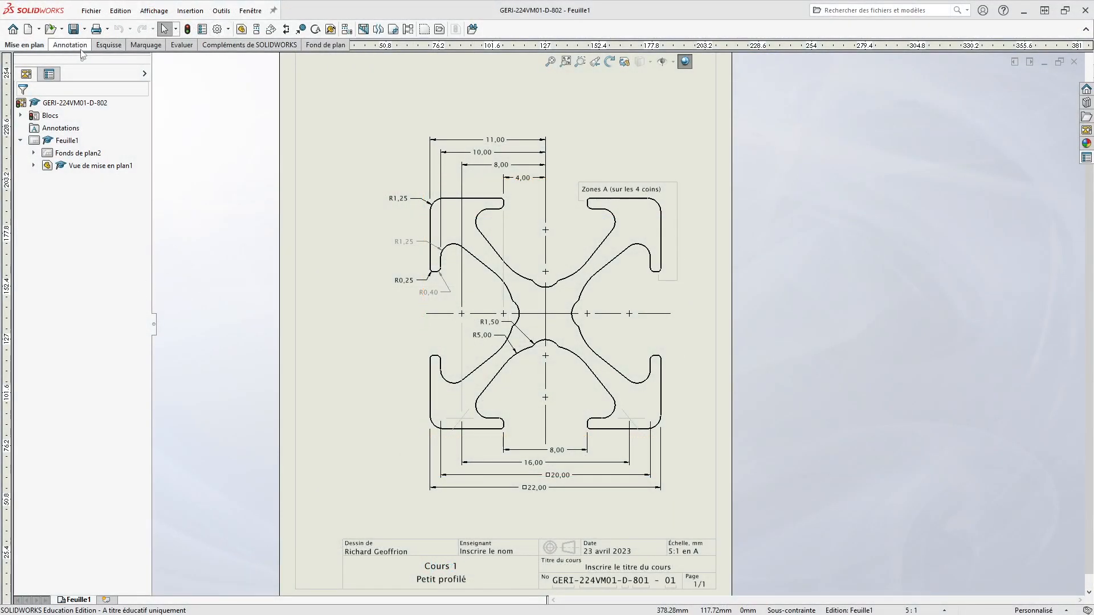
# - Add a note left of the profile: Aluminium 6063-T5, Zones A Ra 0,8 µm, other zones Ra 1,6 µm, anodising AA25, colour Bleu (Blue, Class II)
pyautogui.click(70, 45)
pyautogui.click(326, 30)
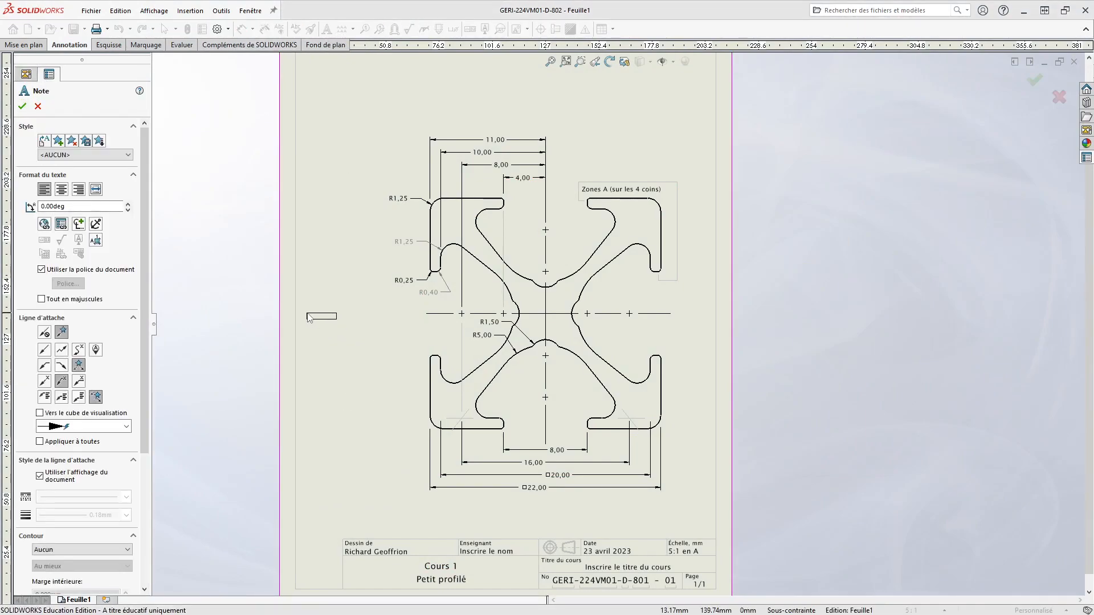
pyautogui.moveTo(303, 315); pyautogui.dragTo(443, 505)
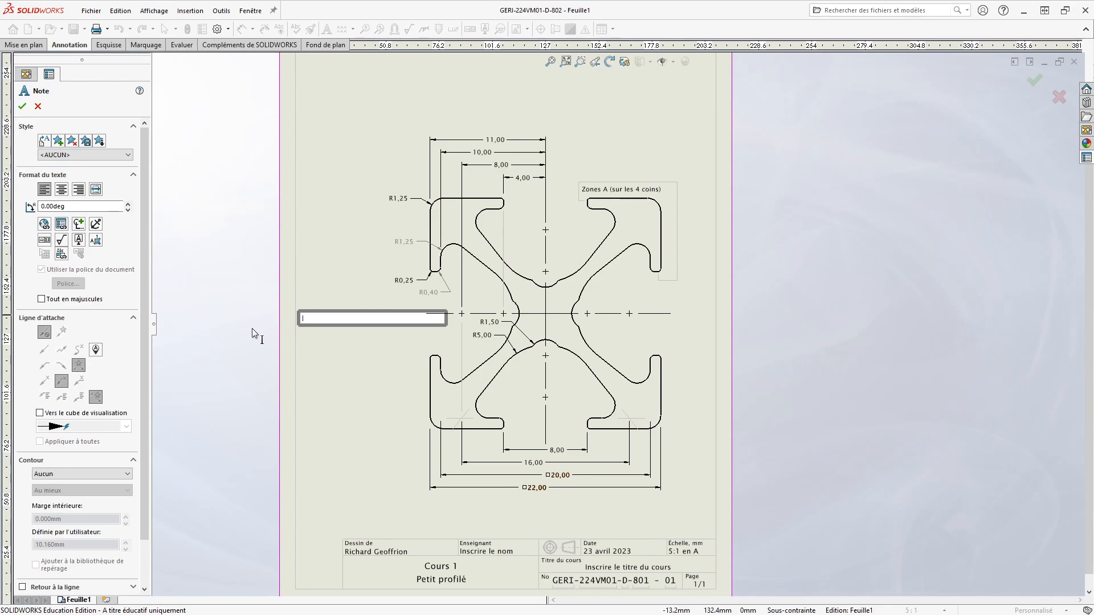
pyautogui.write('Matériau : Aluminium 6063-T5  Finition de surface : Zones A, égales à Ra 0,8 µm. Autres zones égales à Ra 1,6 µm.  Anodisation : AA25 (Aluminum Association Standard)  Couleur : Bleu (Blue, Class II, Aluminum Association Standard)')
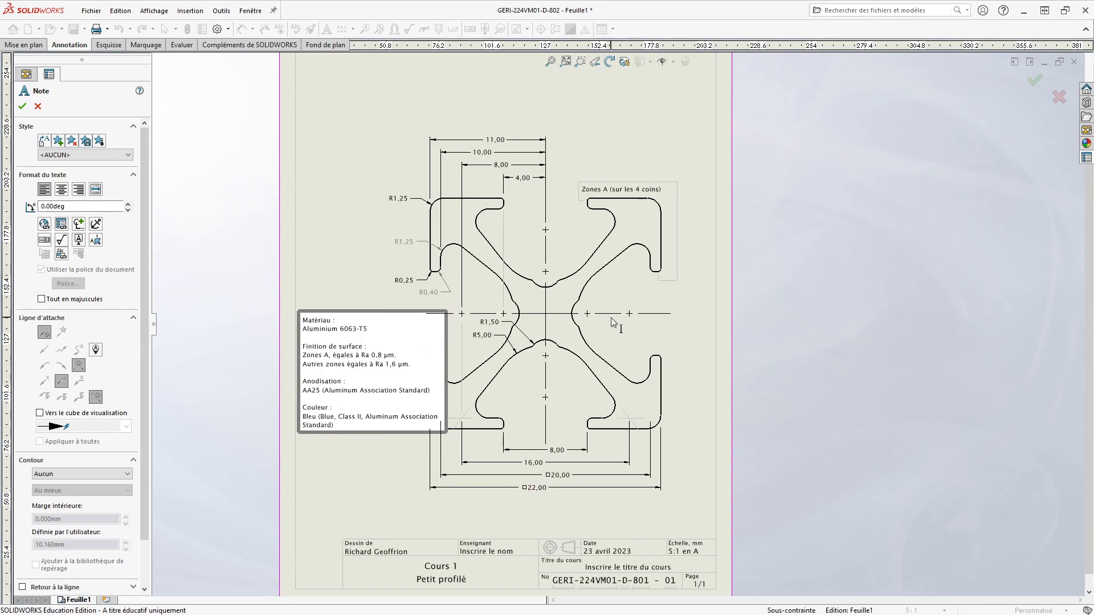
pyautogui.click(23, 106)
# - Move the profile's drawing view right and slightly down to clear space for the material note
pyautogui.click(594, 291)
pyautogui.click(683, 302)
pyautogui.moveTo(682, 304)
pyautogui.mouseDown()
pyautogui.moveTo(706, 303)
pyautogui.moveTo(707, 313)
pyautogui.mouseUp()
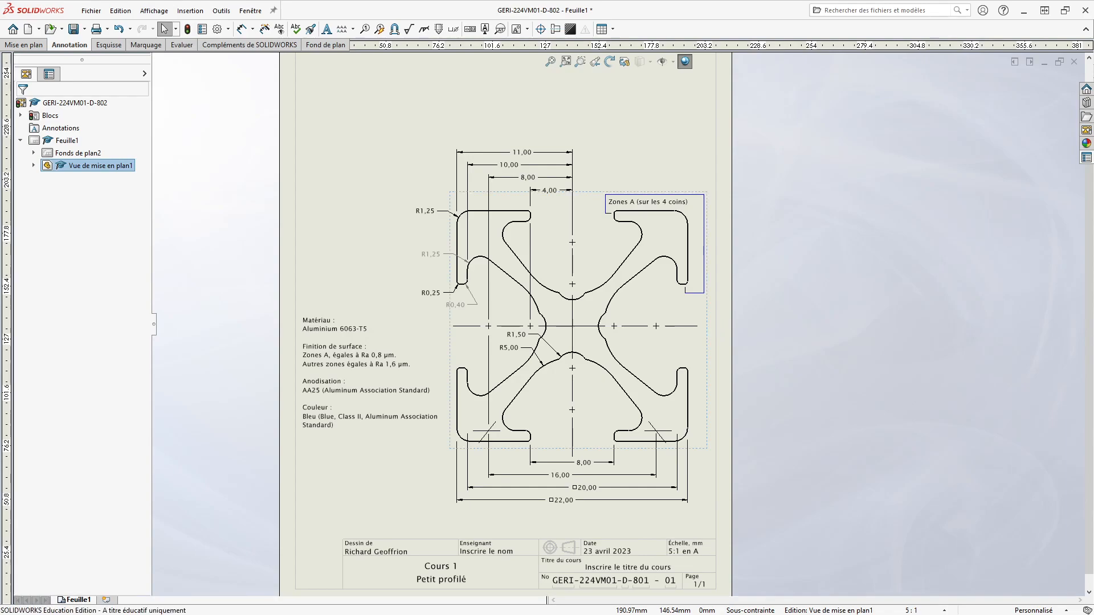
# - Edit the material and finish note to widen its text box slightly
pyautogui.doubleClick(342, 373)
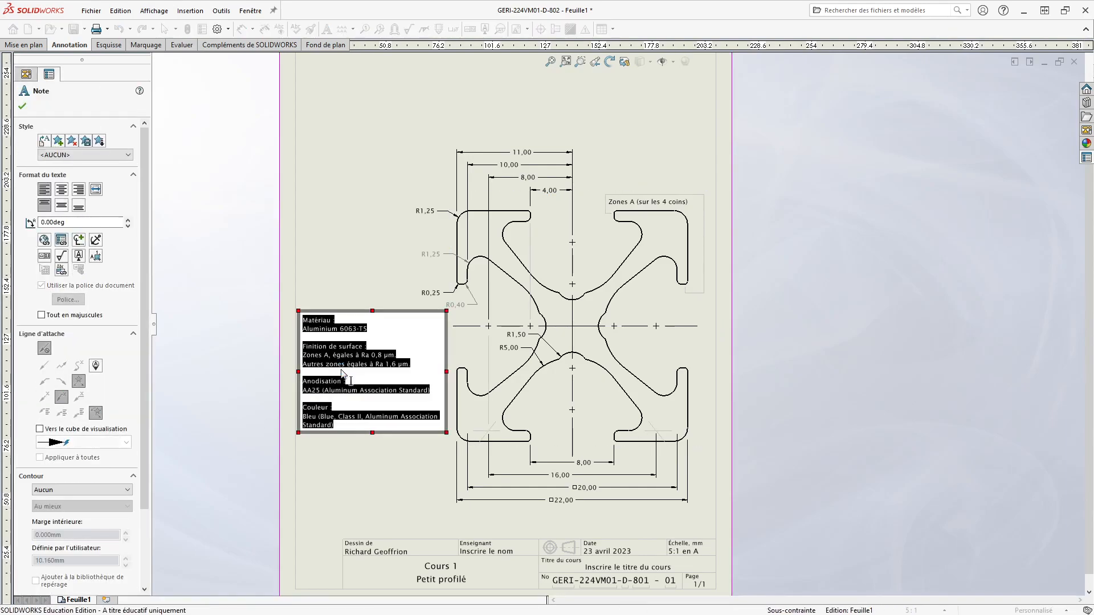
pyautogui.moveTo(444, 372)
pyautogui.mouseDown()
pyautogui.moveTo(349, 459)
pyautogui.moveTo(440, 355)
pyautogui.moveTo(464, 357)
pyautogui.moveTo(444, 358)
pyautogui.mouseUp()
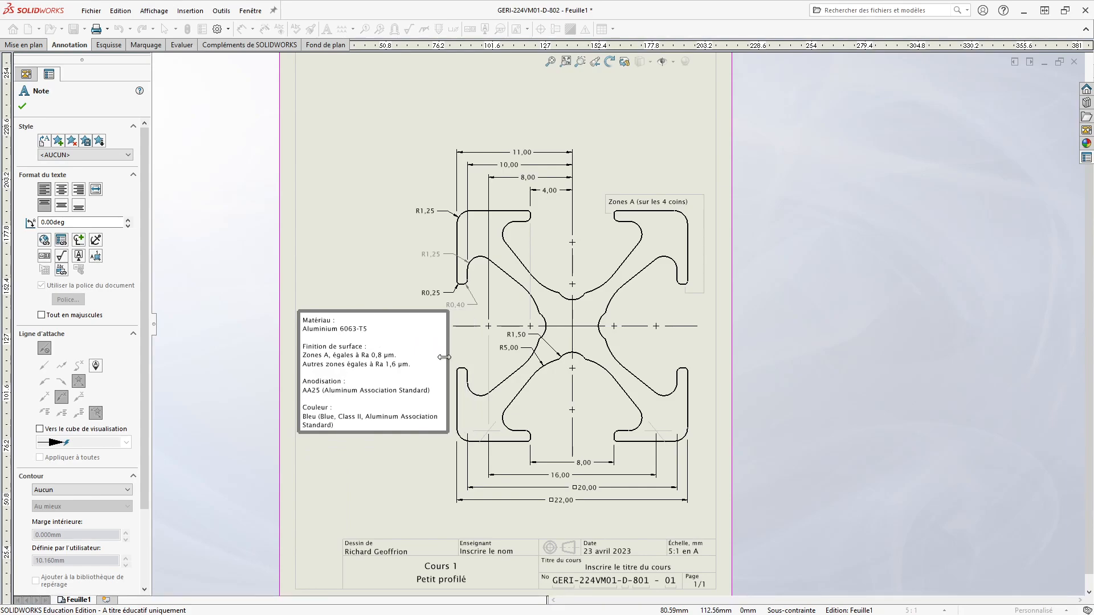
pyautogui.hotkey('ctrl', 'a')
pyautogui.click(349, 220)
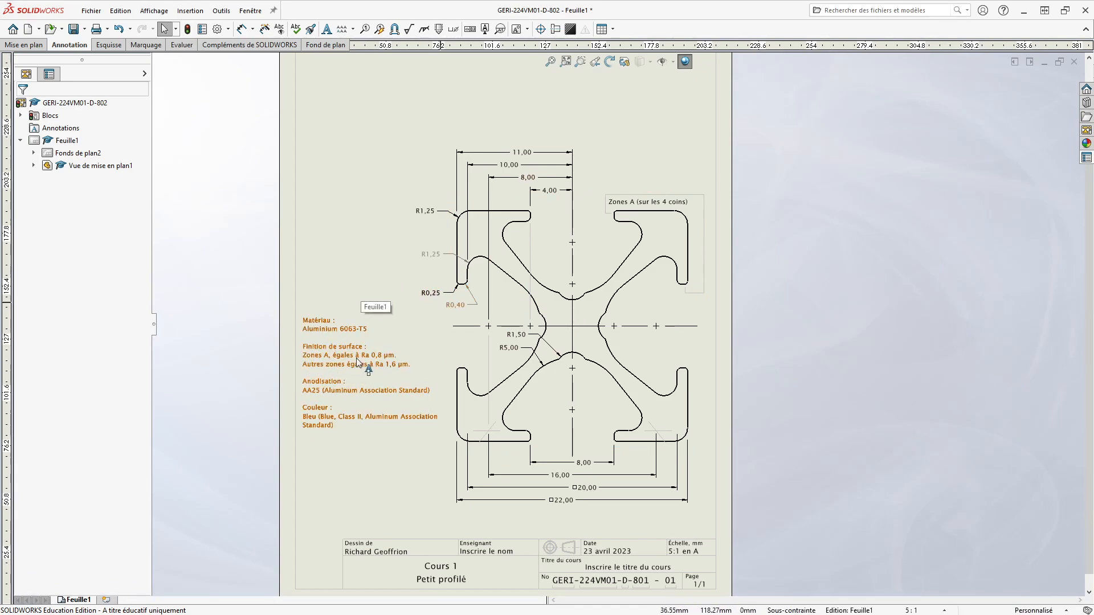
# - Convert the six outline lines around the "Zones A (sur les 4 coins)" corner to construction lines
pyautogui.scroll(-6, 602, 223)
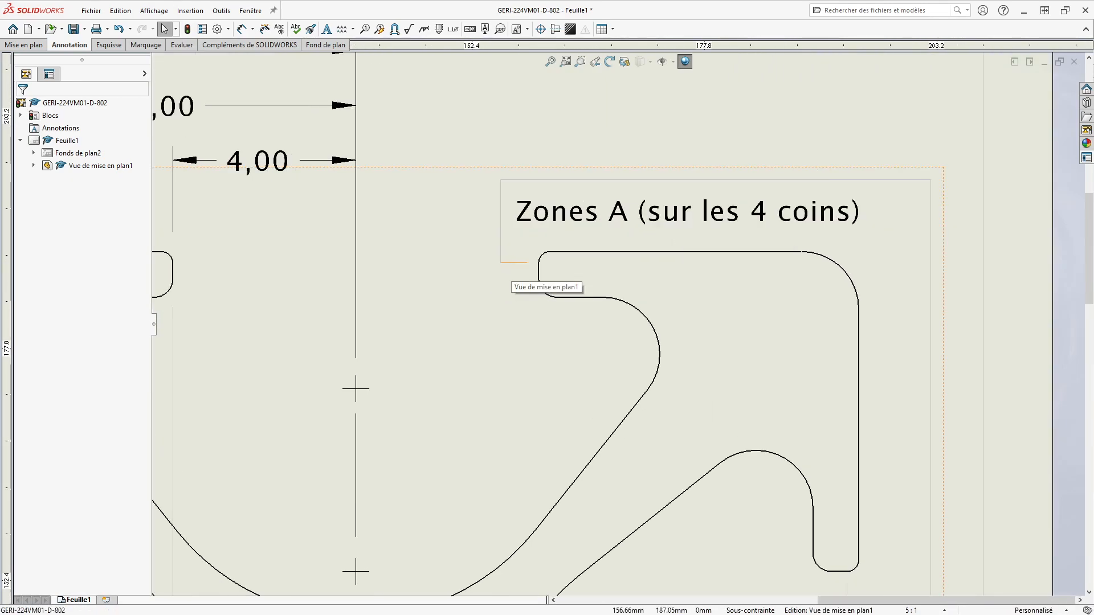
pyautogui.click(501, 237)
pyautogui.keyDown('ctrl'); pyautogui.click(581, 180); pyautogui.keyUp('ctrl')
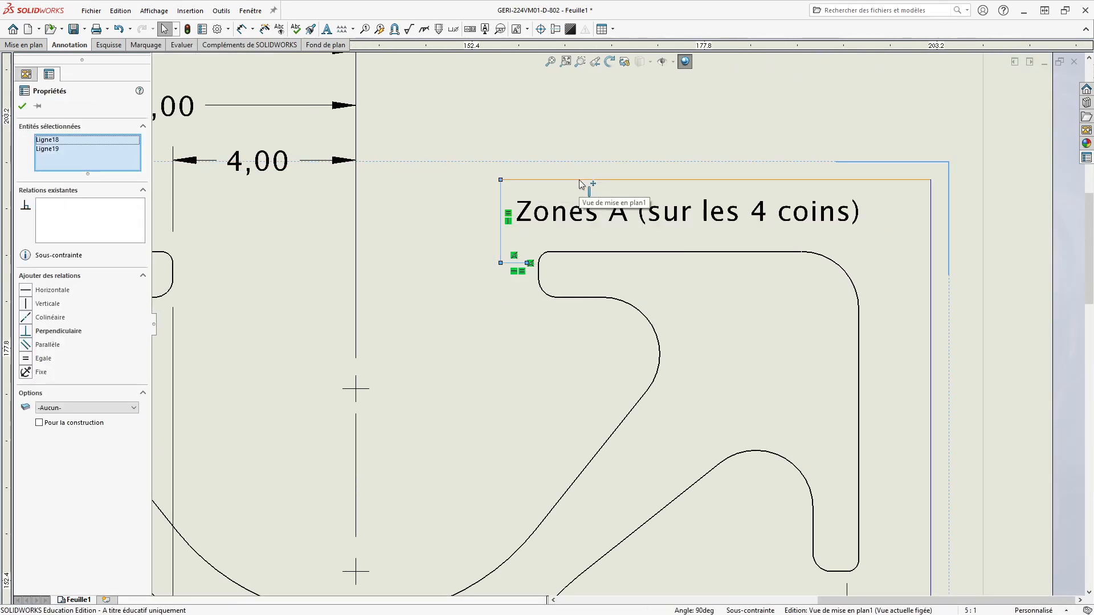
pyautogui.keyDown('ctrl'); pyautogui.click(930, 279); pyautogui.keyUp('ctrl')
pyautogui.keyDown('ctrl'); pyautogui.click(931, 269); pyautogui.keyUp('ctrl')
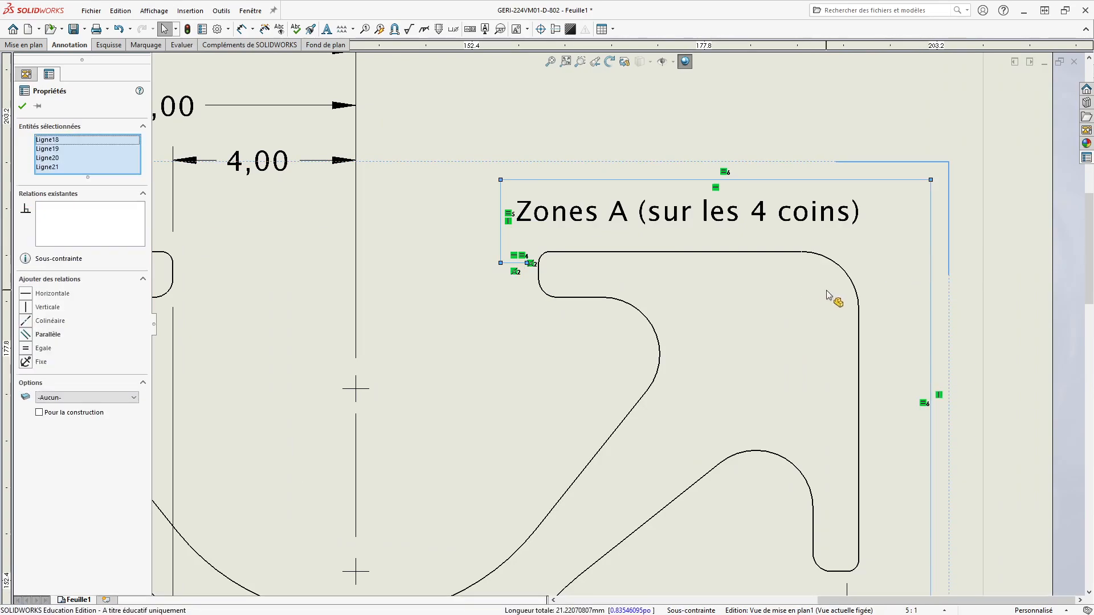
pyautogui.scroll(4, 757, 347)
pyautogui.scroll(-2, 709, 396)
pyautogui.keyDown('ctrl'); pyautogui.click(659, 407); pyautogui.keyUp('ctrl')
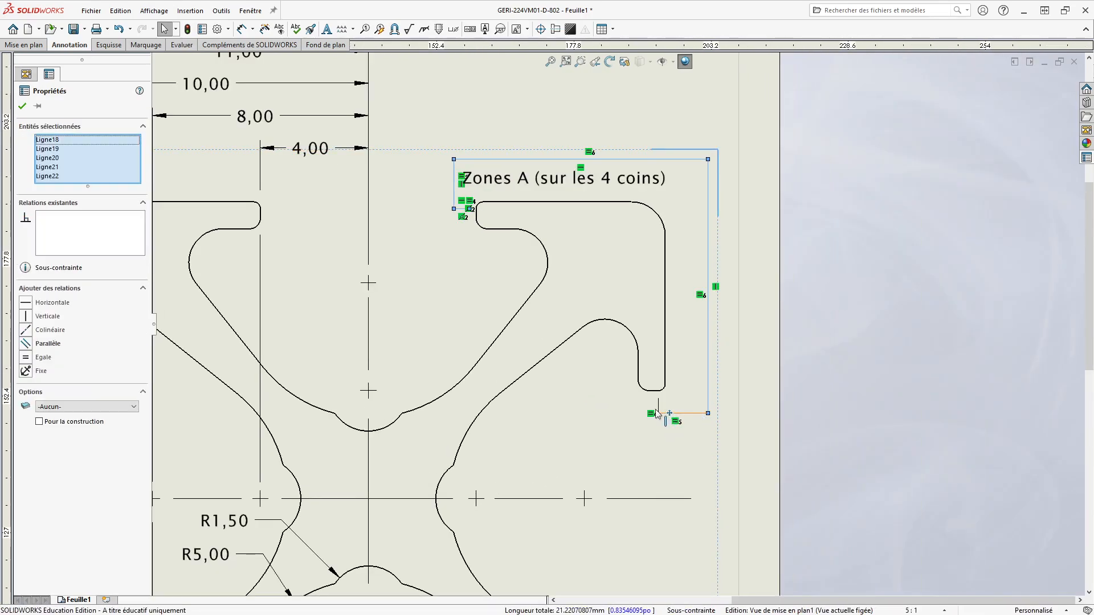
pyautogui.keyDown('ctrl'); pyautogui.click(659, 400); pyautogui.keyUp('ctrl')
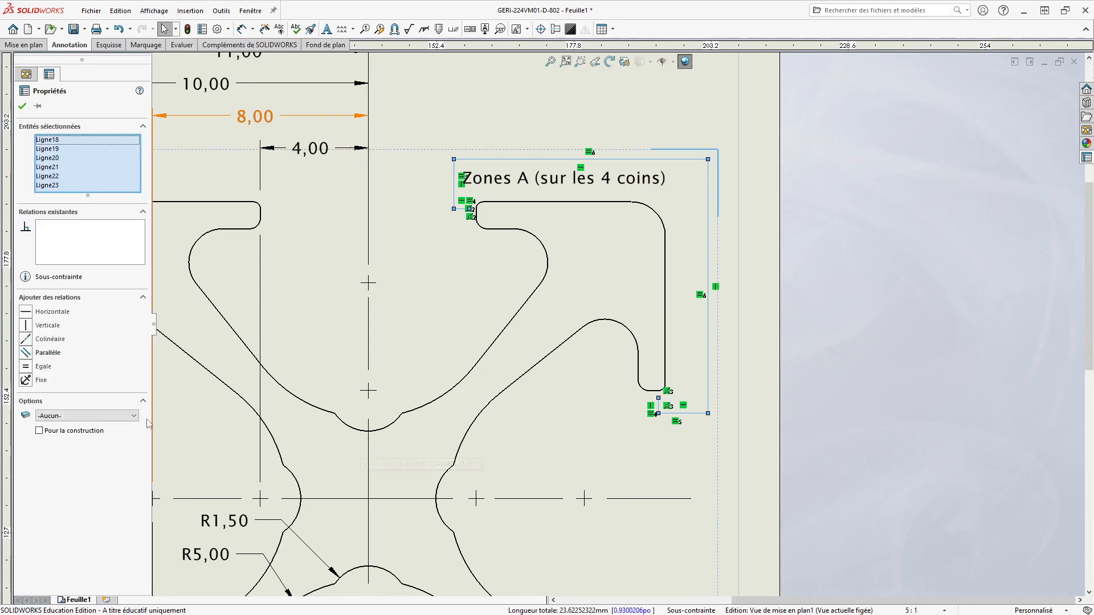
pyautogui.click(39, 430)
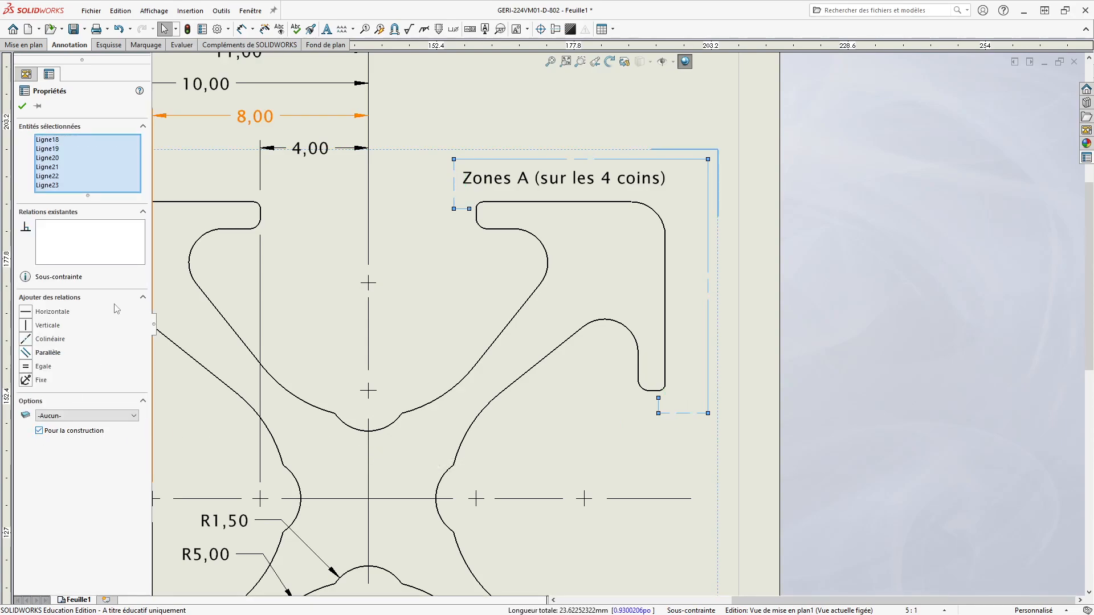
pyautogui.click(23, 105)
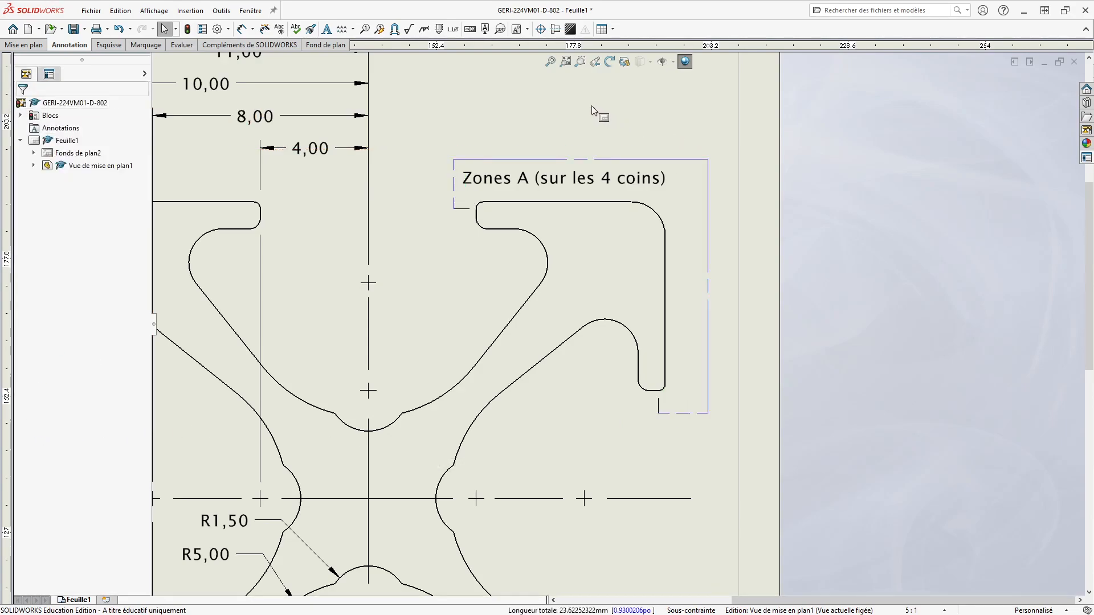
# - Switch to the course web page in Chrome, download texteSW.SLDDRW from the general tolerances image into the Extrusion folder, and open it
pyautogui.press('f')
pyautogui.scroll(3, 533, 248)
pyautogui.scroll(-4, 572, 344)
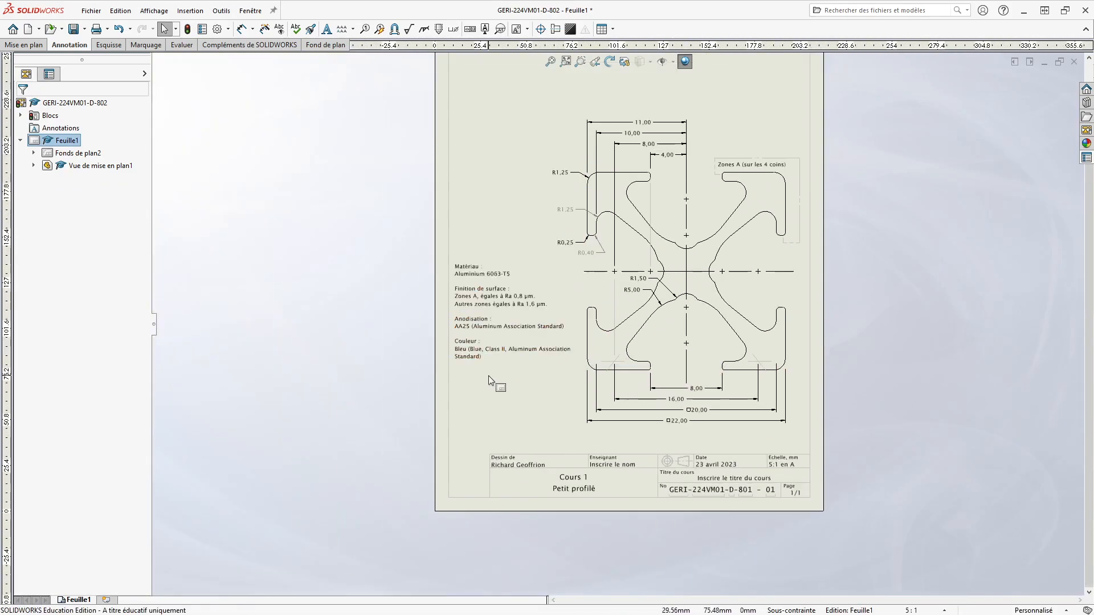
pyautogui.scroll(-2, 573, 343)
pyautogui.scroll(-1, 603, 354)
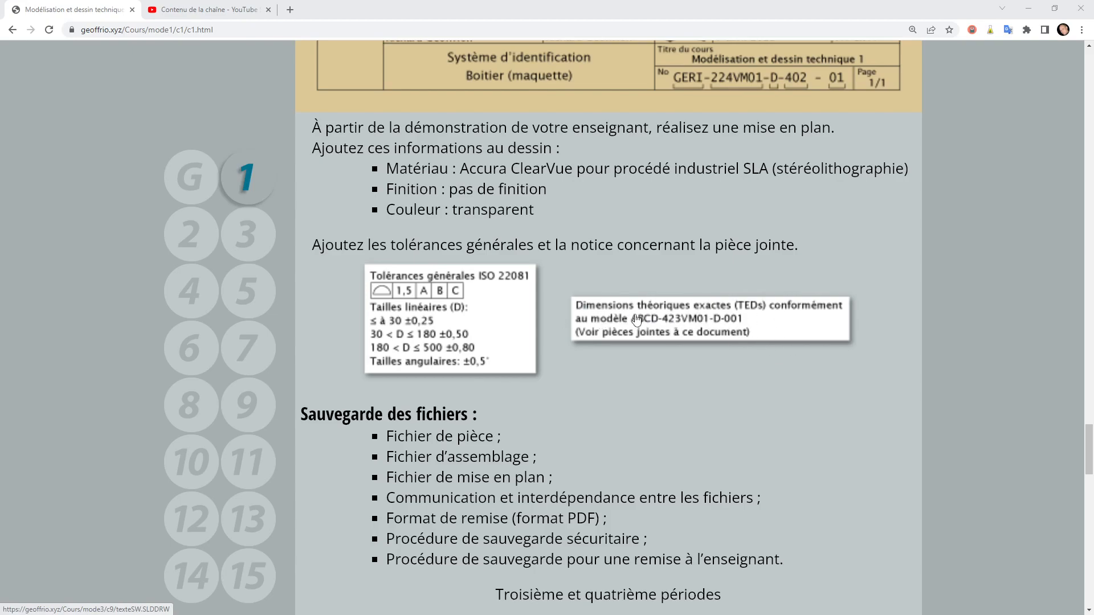
pyautogui.click(491, 323)
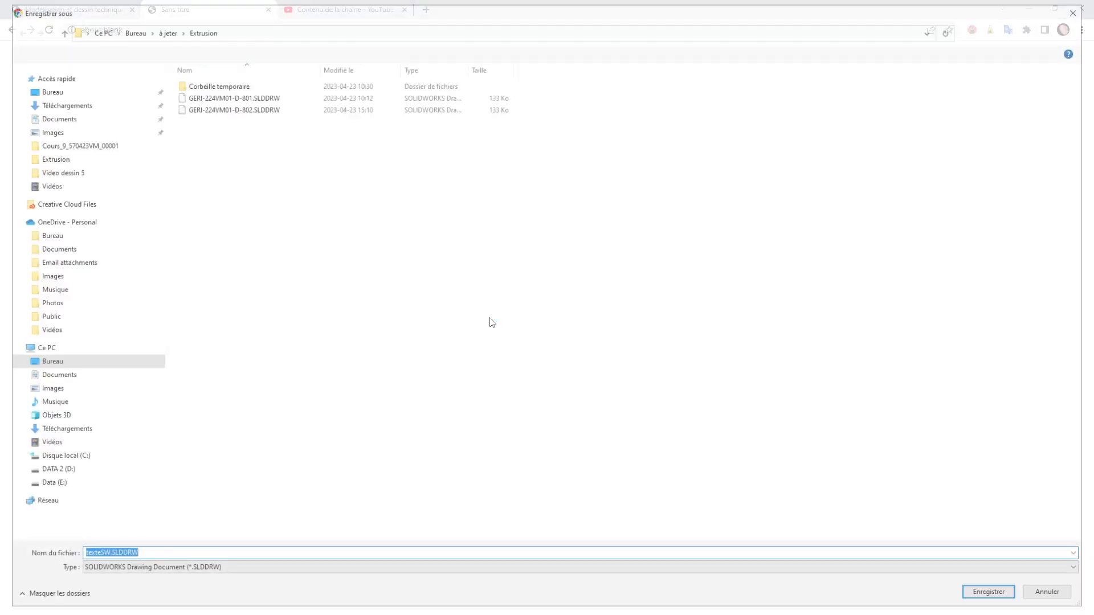
pyautogui.click(995, 597)
pyautogui.click(57, 597)
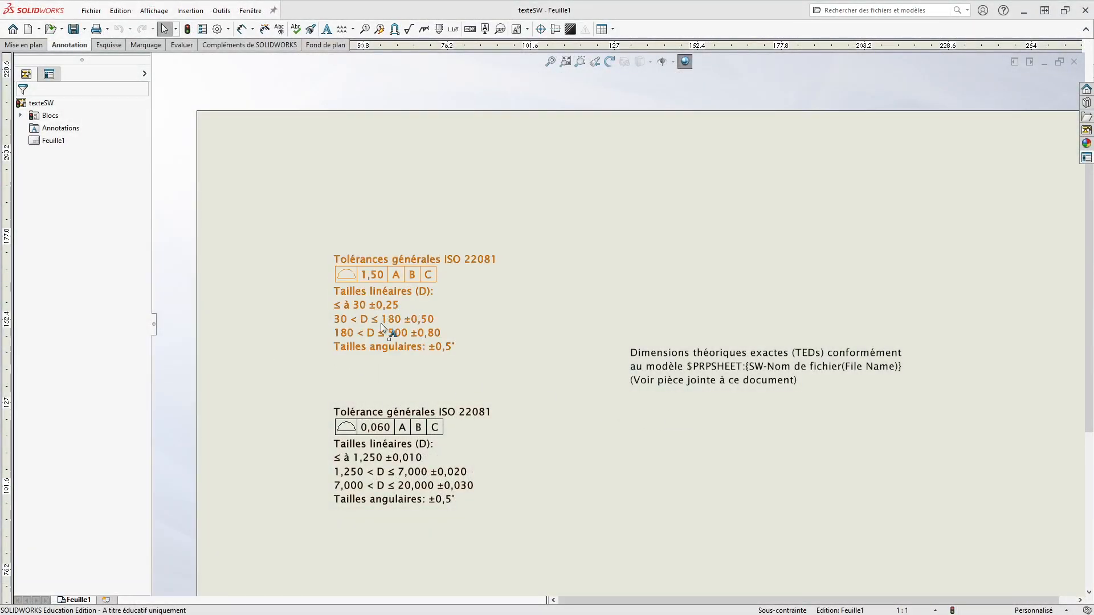
# - Copy the 1,50 general tolerances note and the theoretical dimensions (TEDs) note from texteSW, and close that drawing
pyautogui.click(396, 337)
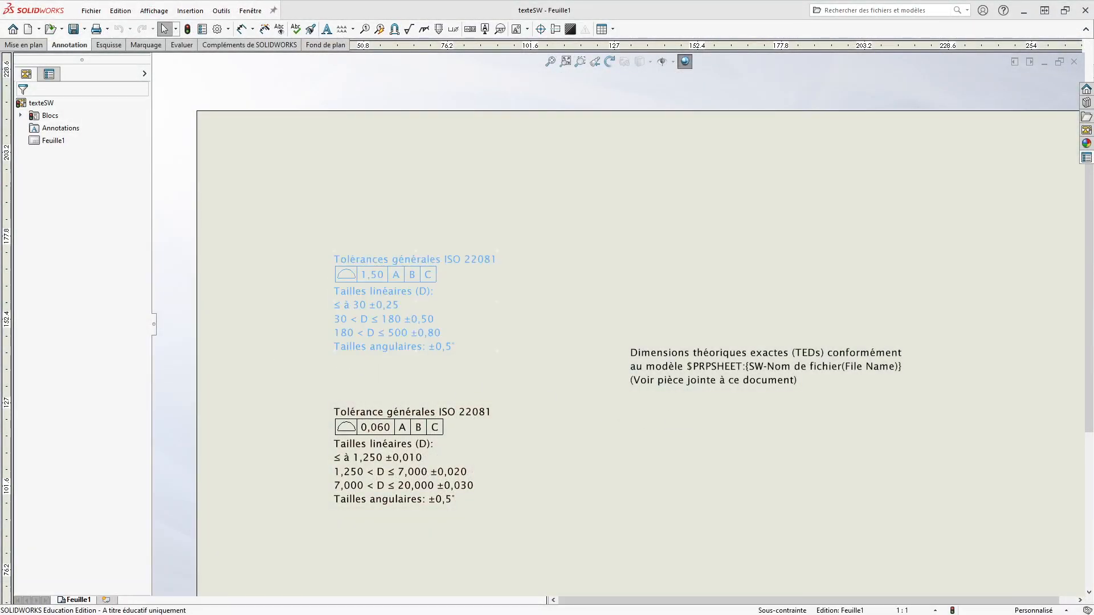
pyautogui.keyDown('ctrl'); pyautogui.click(693, 373); pyautogui.keyUp('ctrl')
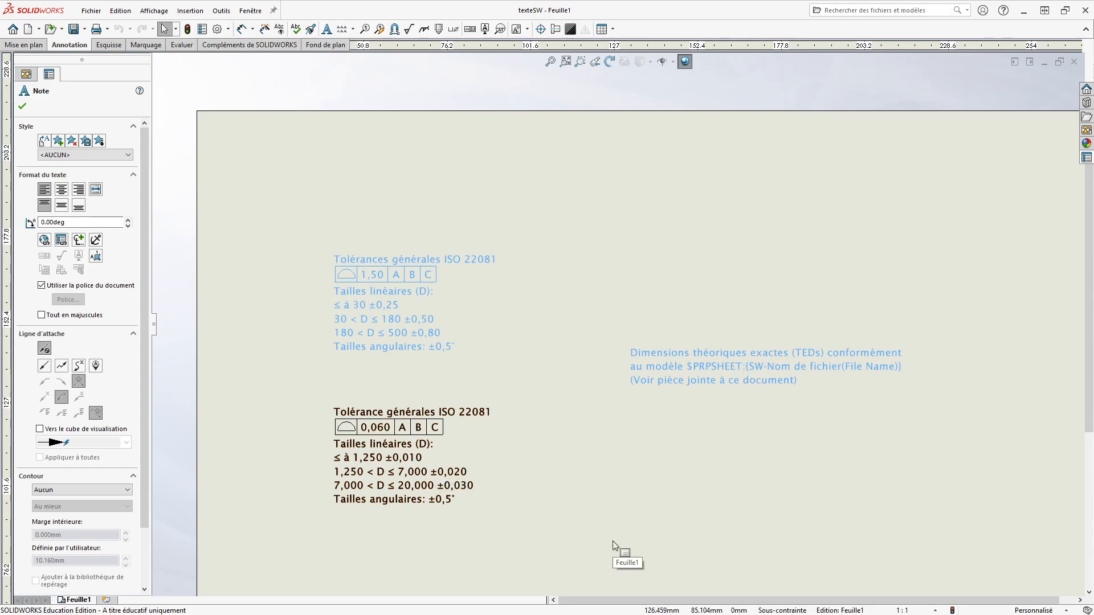
pyautogui.click(1074, 61)
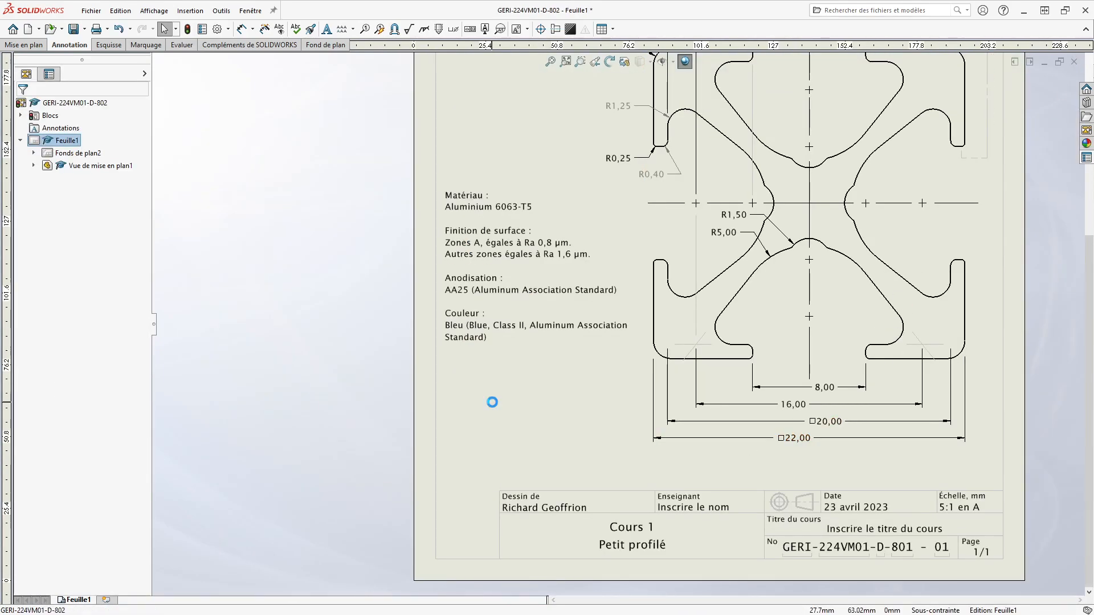
# - Paste both notes above the title block, tolerances at the left margin and TEDs notice at the right, and lower the material note toward the tolerances
pyautogui.hotkey('ctrl', 'v')
pyautogui.moveTo(570, 440); pyautogui.dragTo(807, 463)
pyautogui.moveTo(307, 429); pyautogui.dragTo(482, 453)
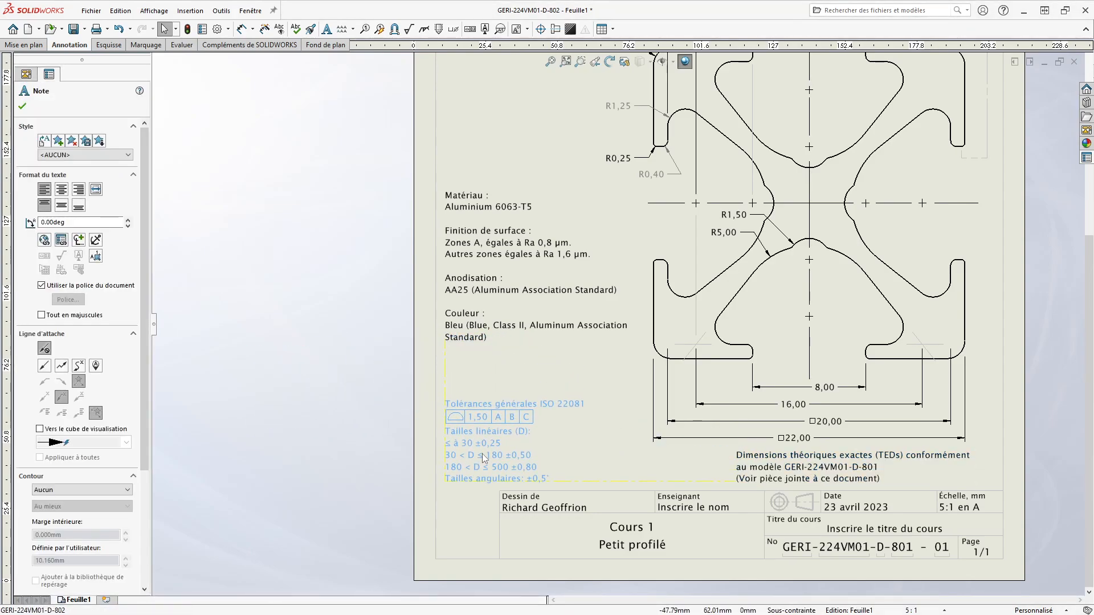
pyautogui.moveTo(488, 286); pyautogui.dragTo(488, 323)
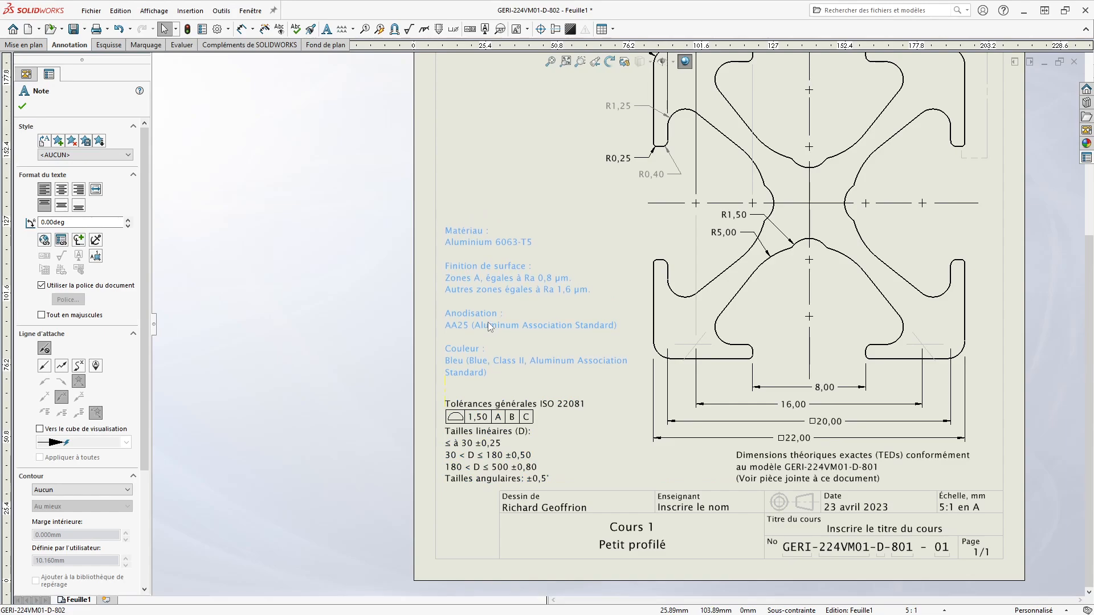
# - Shift the TEDs note left and widen its text box so the model name fits on the first line
pyautogui.scroll(-3, 866, 472)
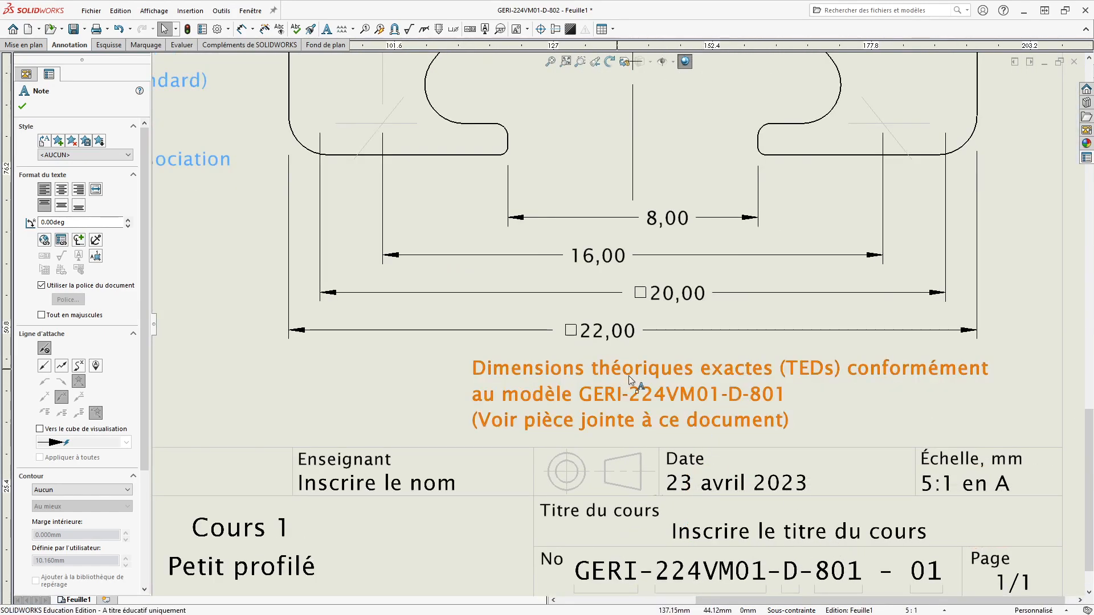
pyautogui.moveTo(650, 401); pyautogui.dragTo(436, 398)
pyautogui.doubleClick(440, 398)
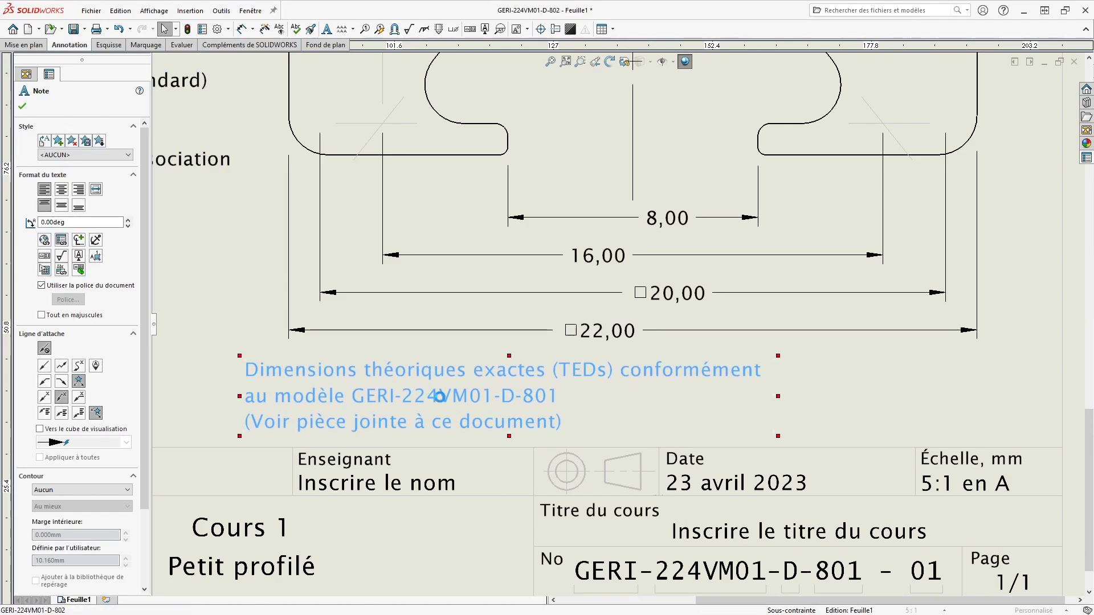
pyautogui.moveTo(780, 395); pyautogui.dragTo(1089, 374)
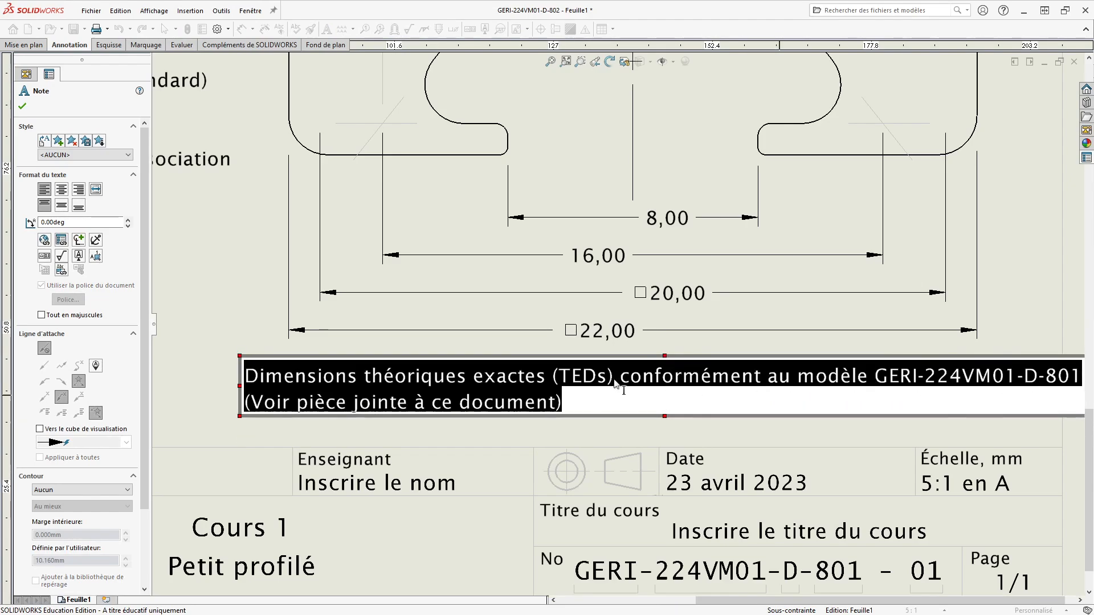
pyautogui.click(220, 344)
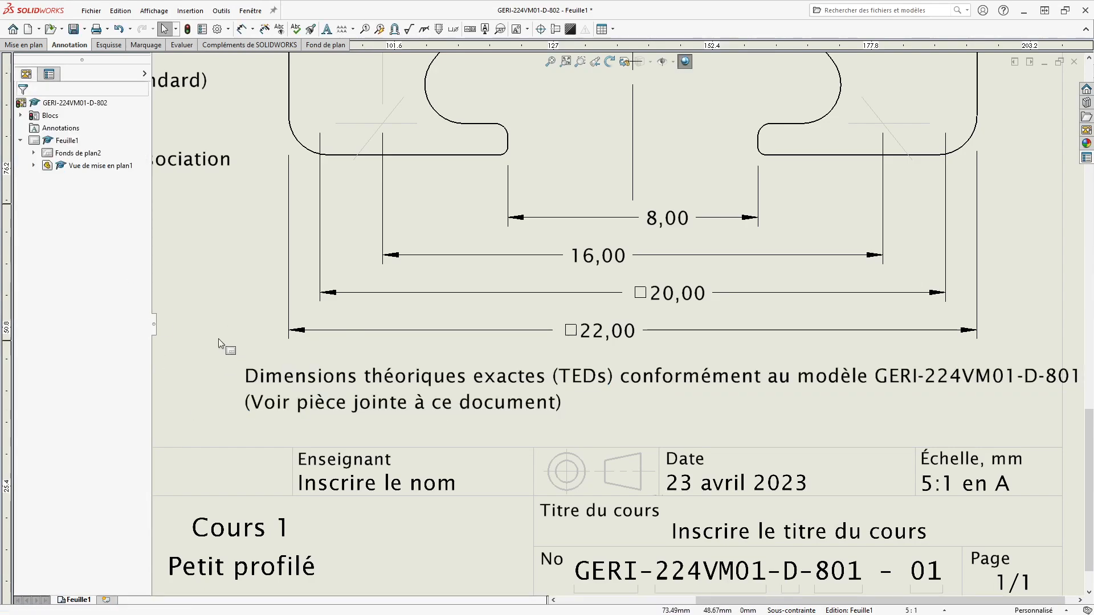
# - Right-align the TEDs note's text and position it against the sheet's right margin just above the title block
pyautogui.moveTo(475, 431); pyautogui.dragTo(440, 453)
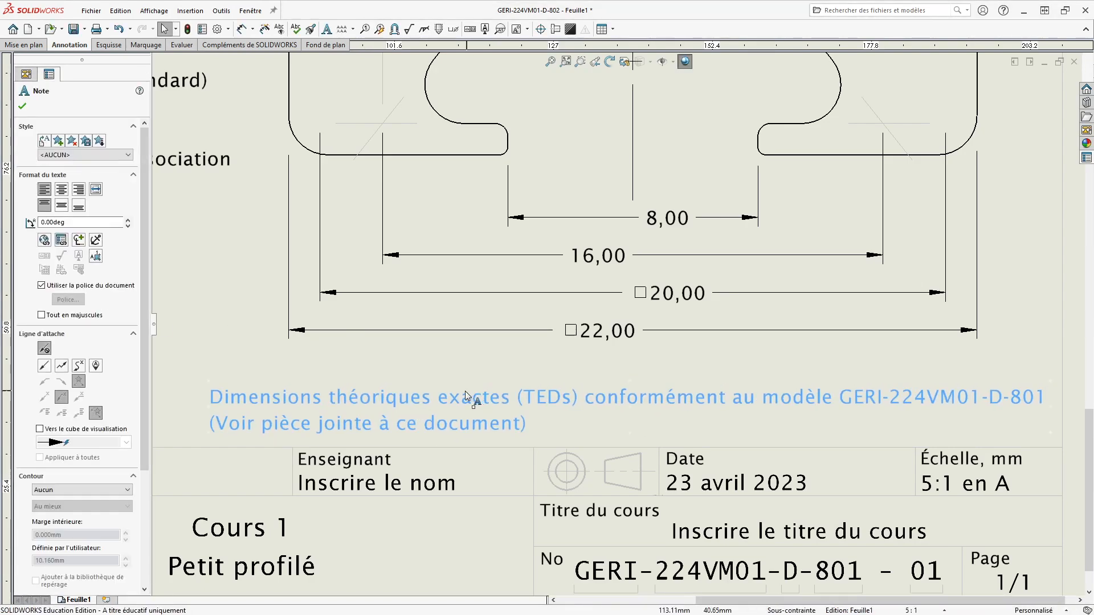
pyautogui.click(79, 191)
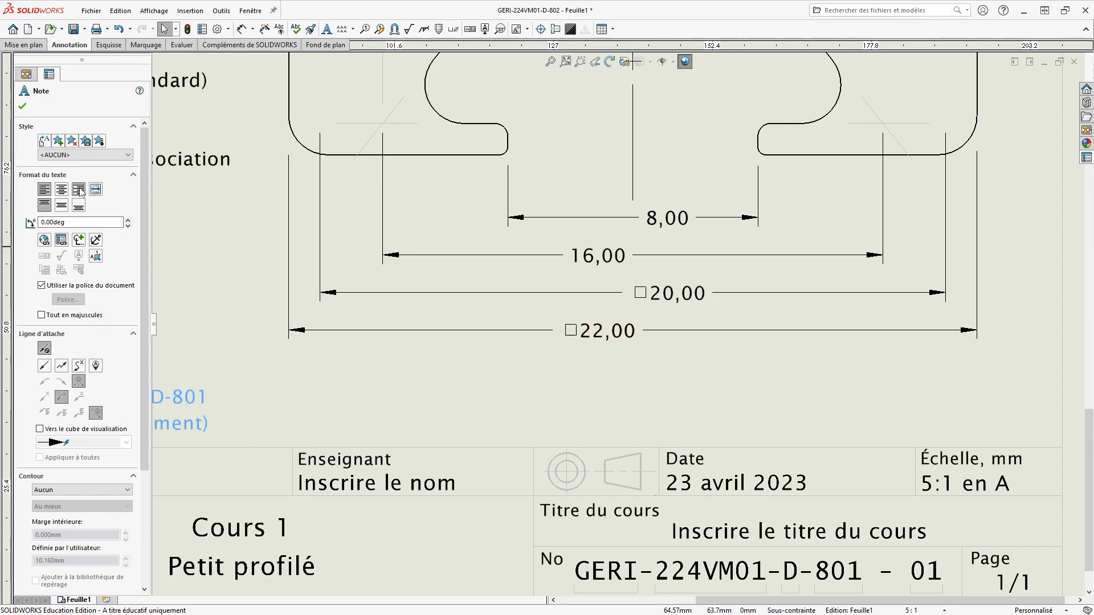
pyautogui.moveTo(188, 402); pyautogui.dragTo(1006, 402)
pyautogui.click(635, 371)
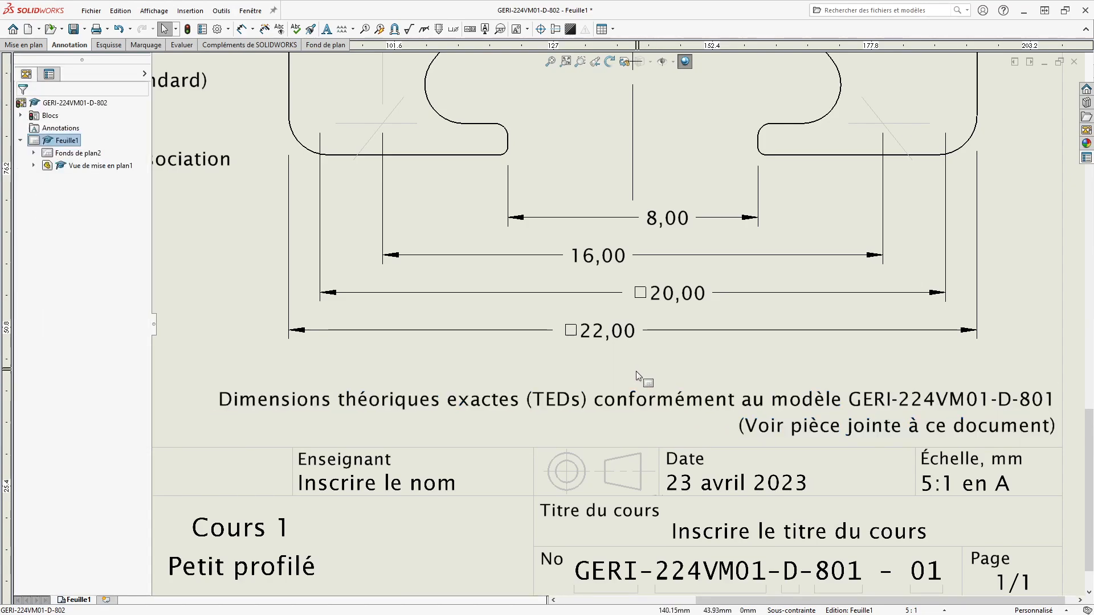
# - Nudge the material and finish note down to tighten the gap above the general tolerances note
pyautogui.scroll(5, 650, 389)
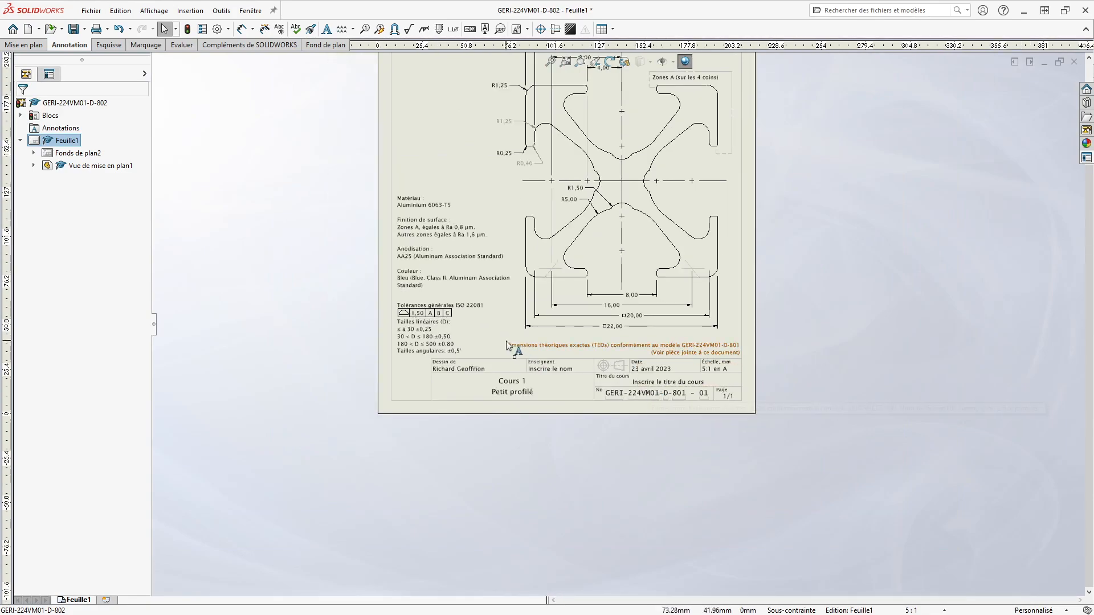
pyautogui.scroll(-4, 583, 336)
pyautogui.scroll(-2, 583, 336)
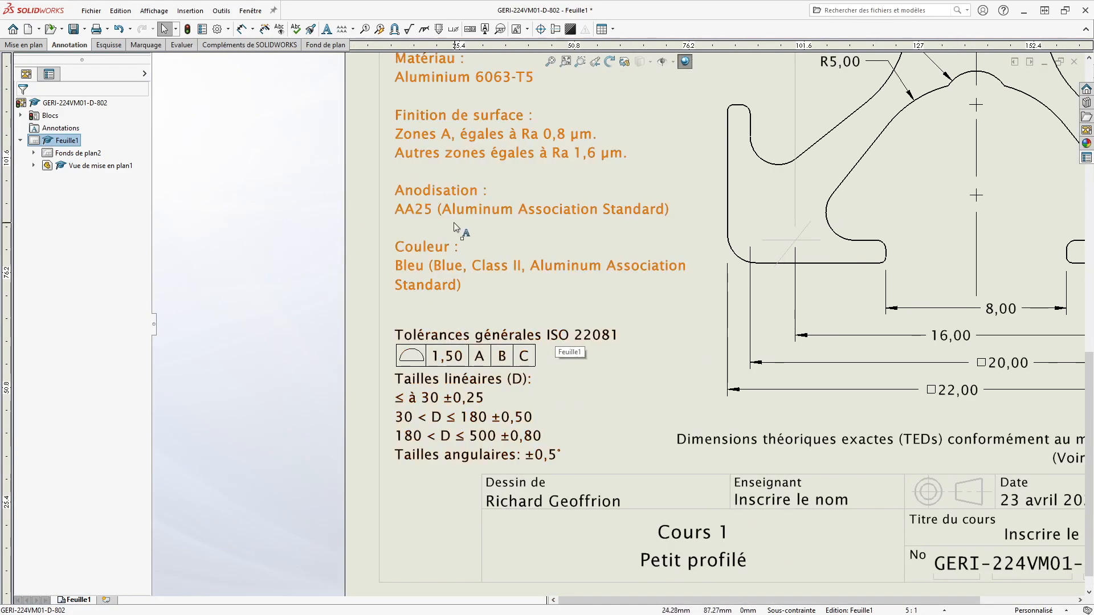
pyautogui.click(436, 263)
pyautogui.moveTo(435, 261); pyautogui.dragTo(433, 268)
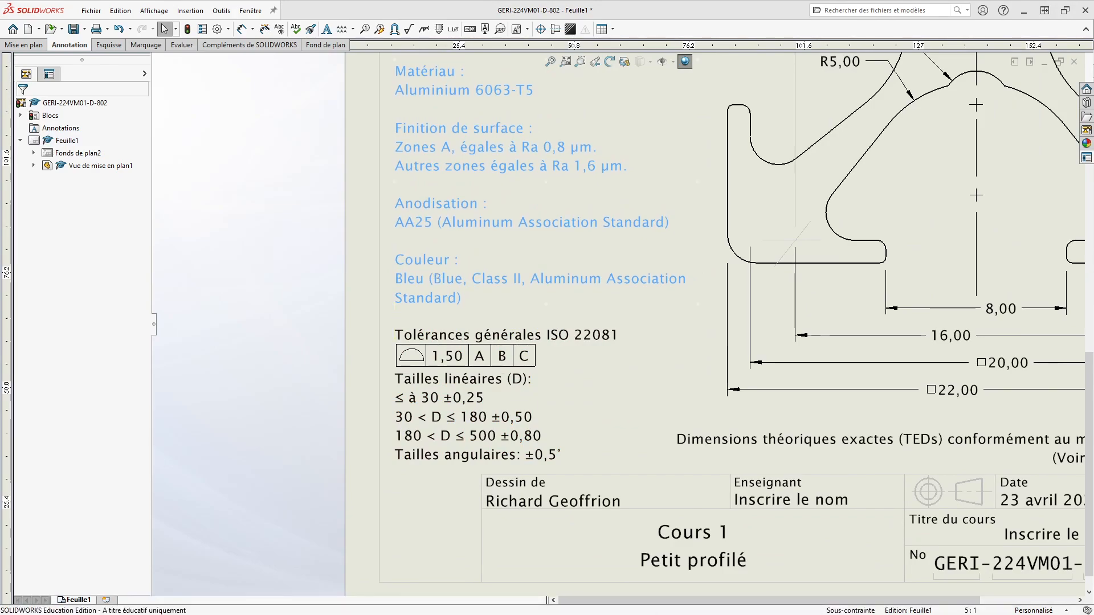
pyautogui.scroll(6, 657, 304)
pyautogui.scroll(-1, 657, 304)
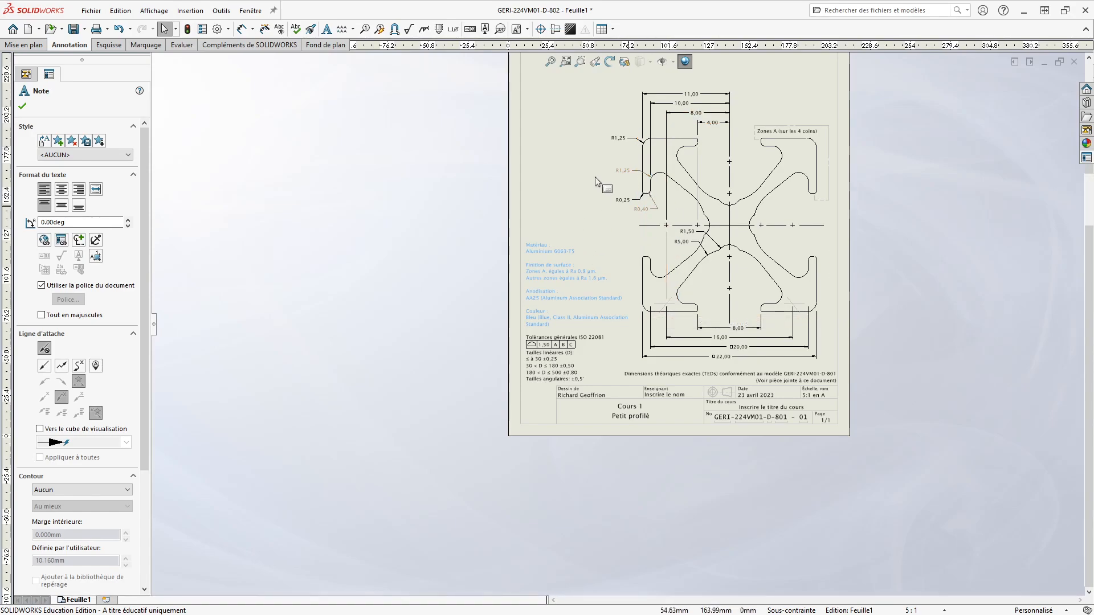
pyautogui.scroll(-3, 595, 177)
pyautogui.scroll(4, 620, 162)
pyautogui.scroll(-3, 620, 162)
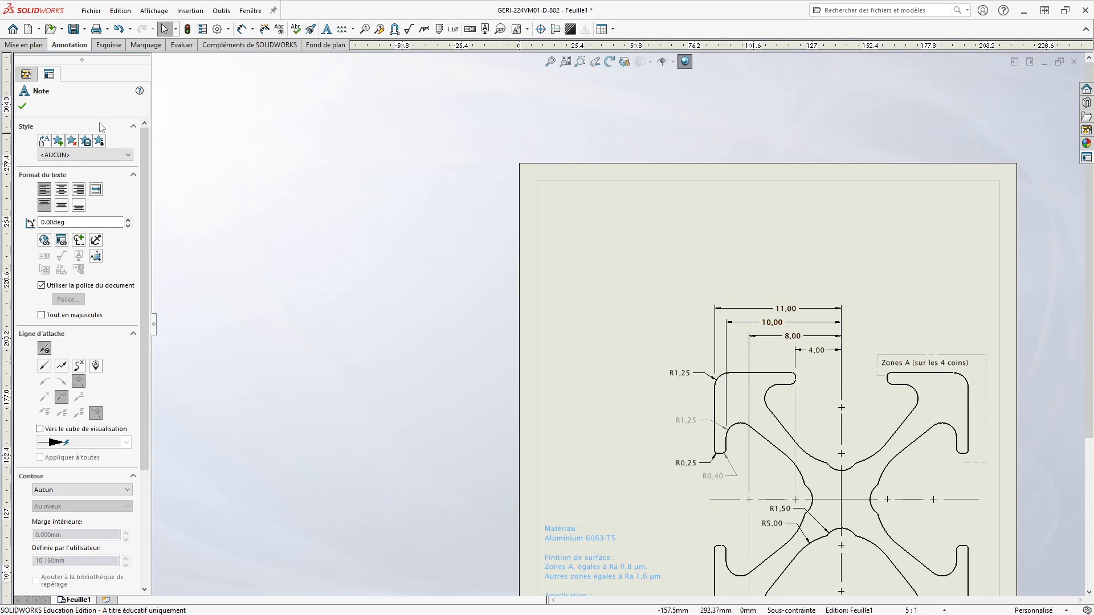
# - Insert a front model view of GERI-224VM01-D-801 in the upper-left area of the sheet
pyautogui.press('Escape')
pyautogui.scroll(-2, 855, 331)
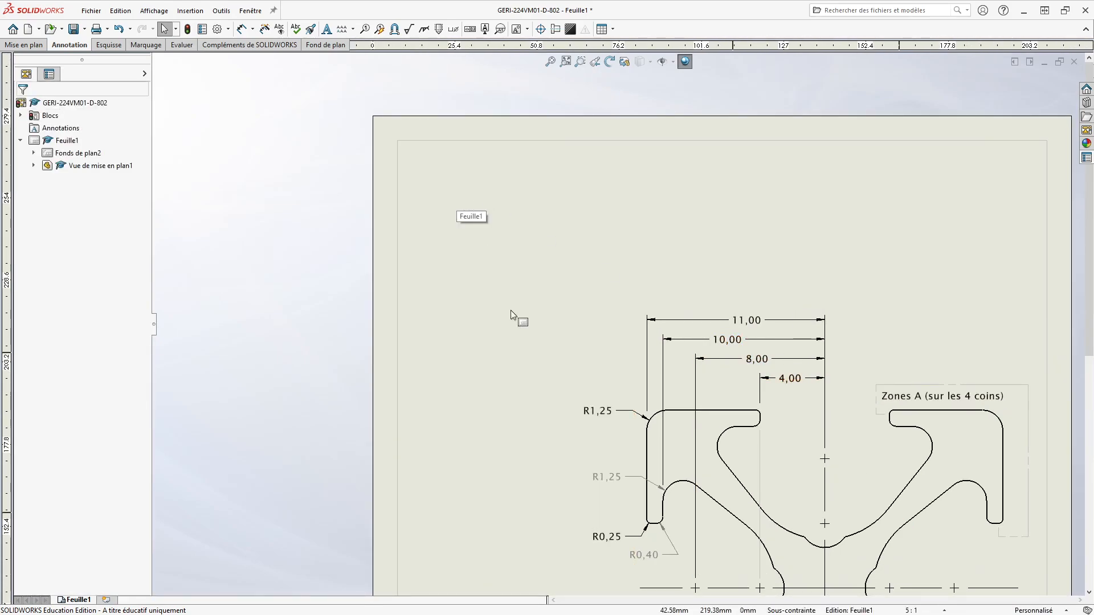
pyautogui.click(22, 46)
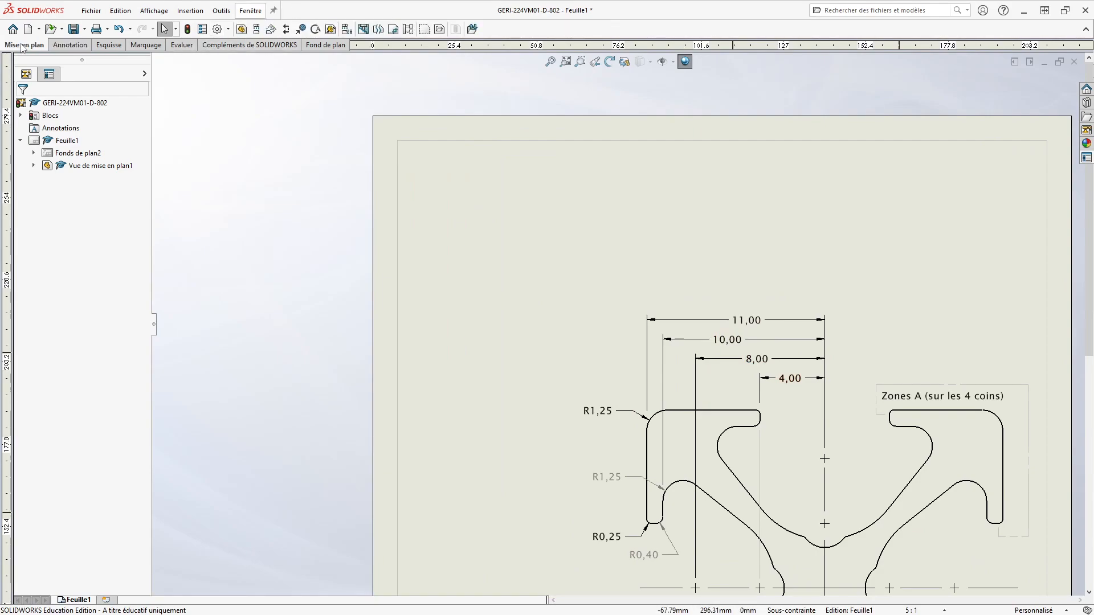
pyautogui.click(241, 30)
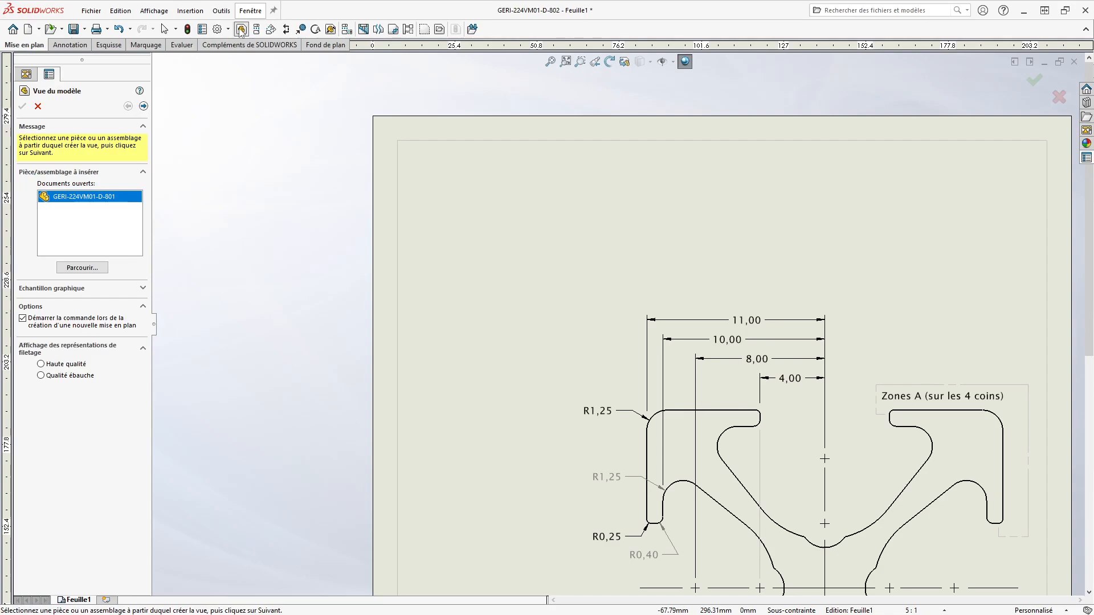
pyautogui.doubleClick(73, 197)
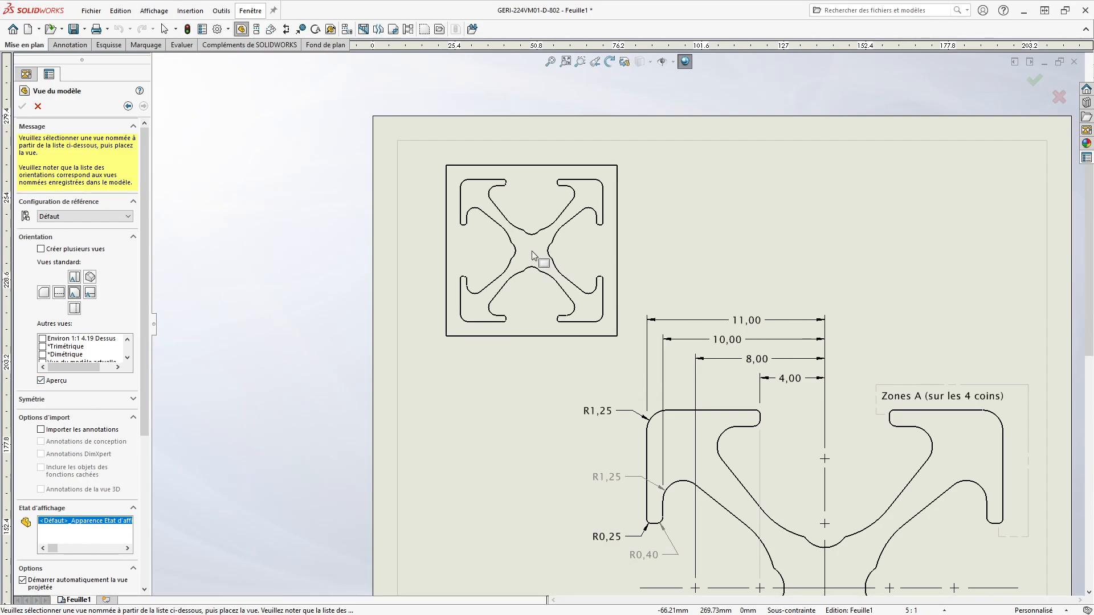
pyautogui.click(529, 258)
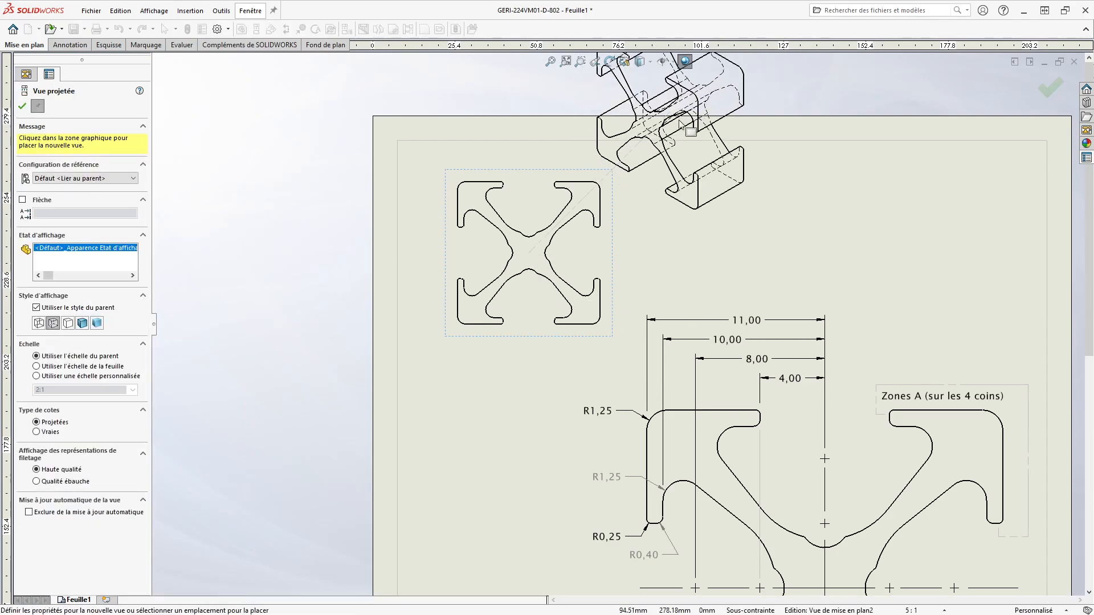
pyautogui.scroll(2, 680, 123)
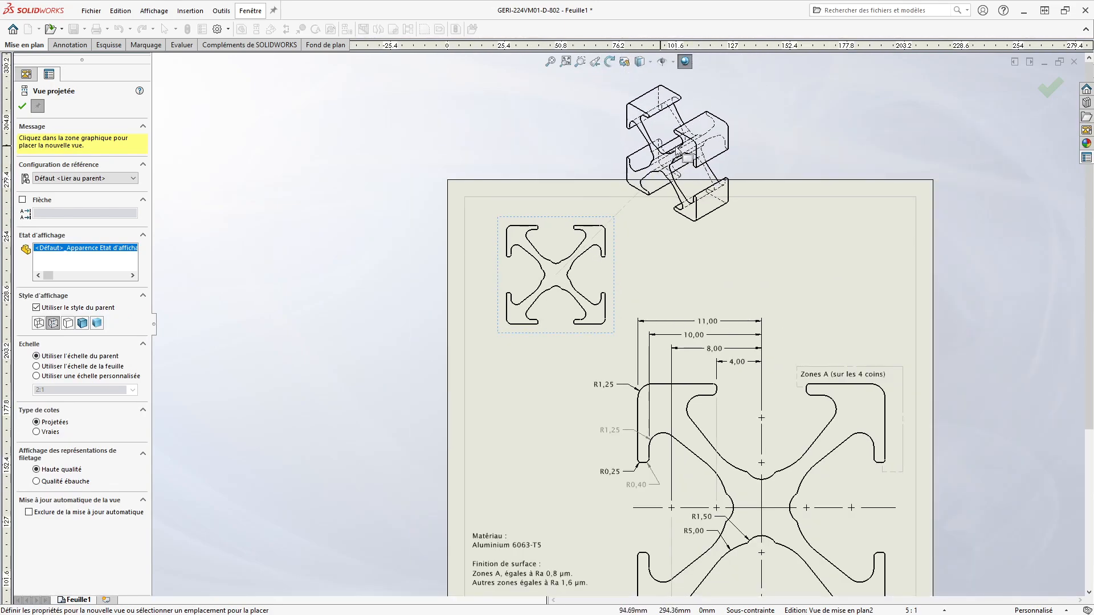
pyautogui.click(673, 141)
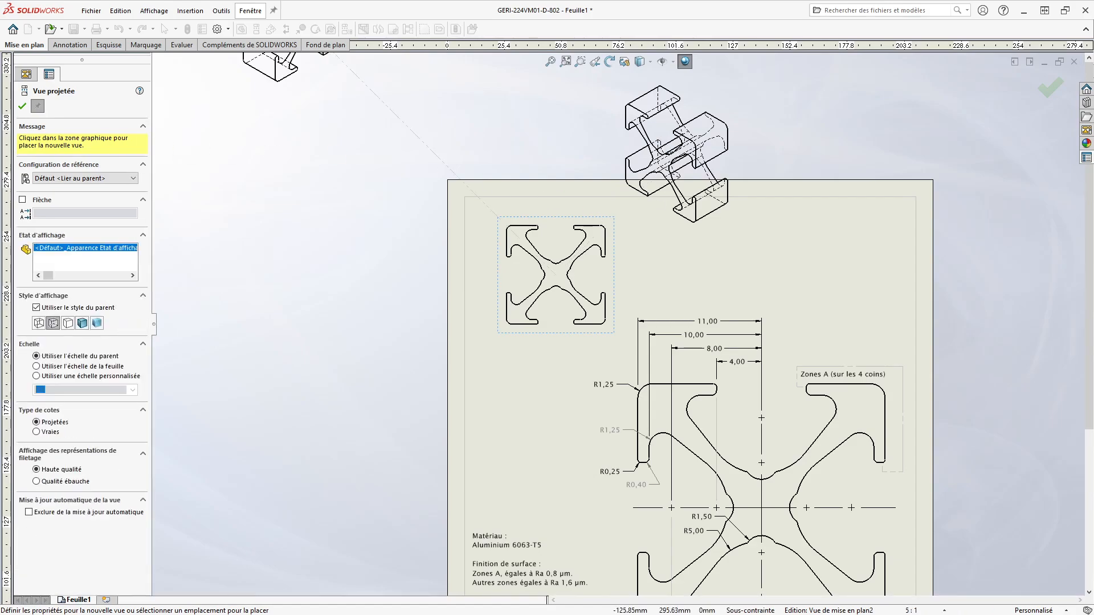
pyautogui.press('Escape')
pyautogui.moveTo(698, 204)
pyautogui.mouseDown()
pyautogui.moveTo(763, 307)
pyautogui.moveTo(839, 325)
pyautogui.moveTo(846, 337)
pyautogui.mouseUp()
pyautogui.click(649, 249)
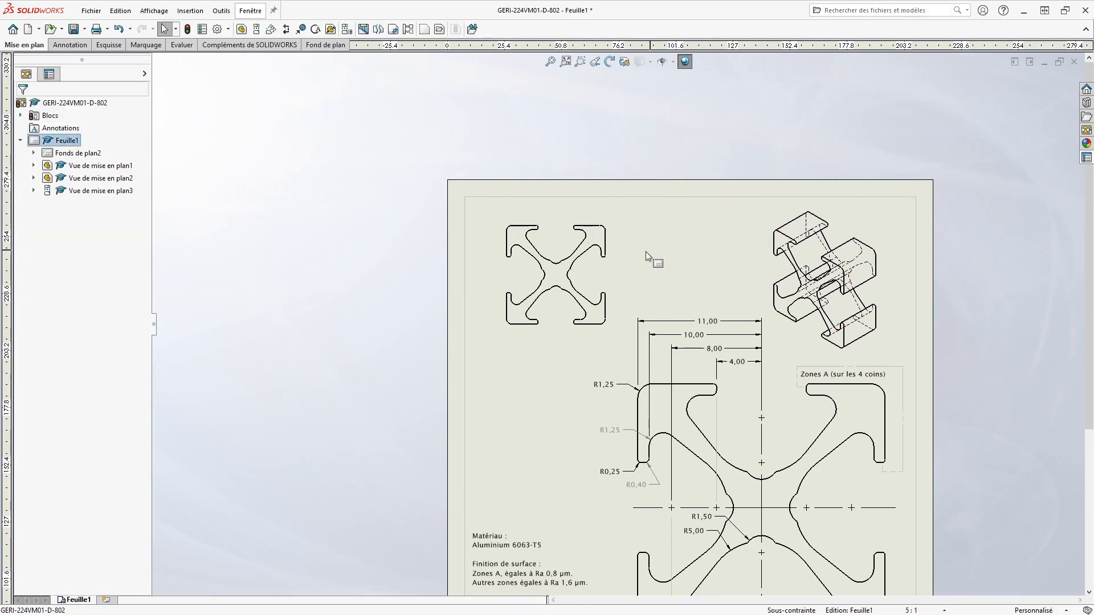
pyautogui.click(845, 224)
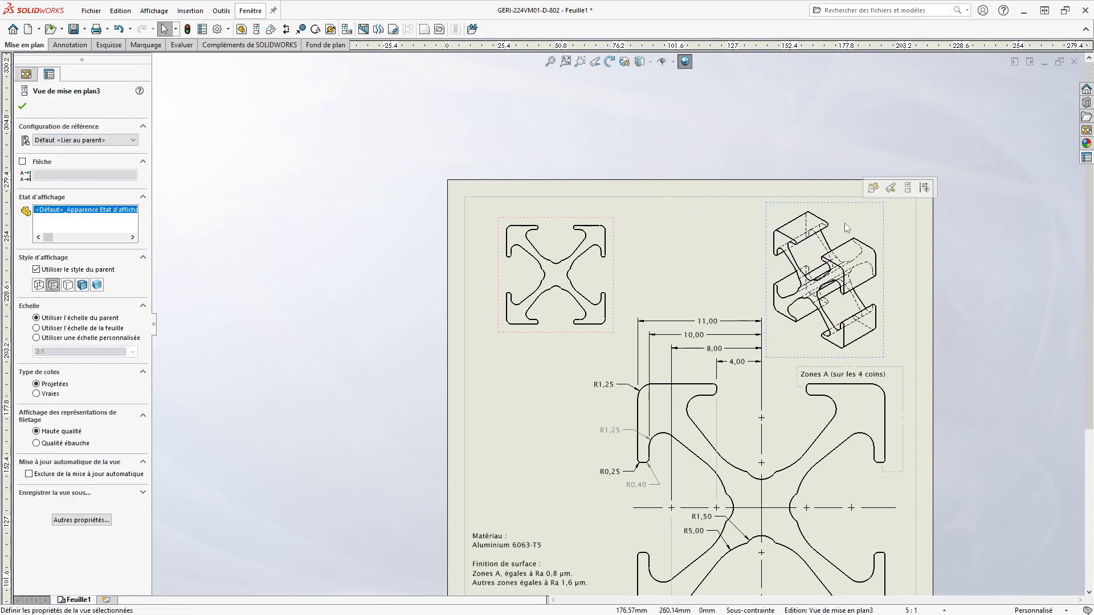
pyautogui.press('Delete')
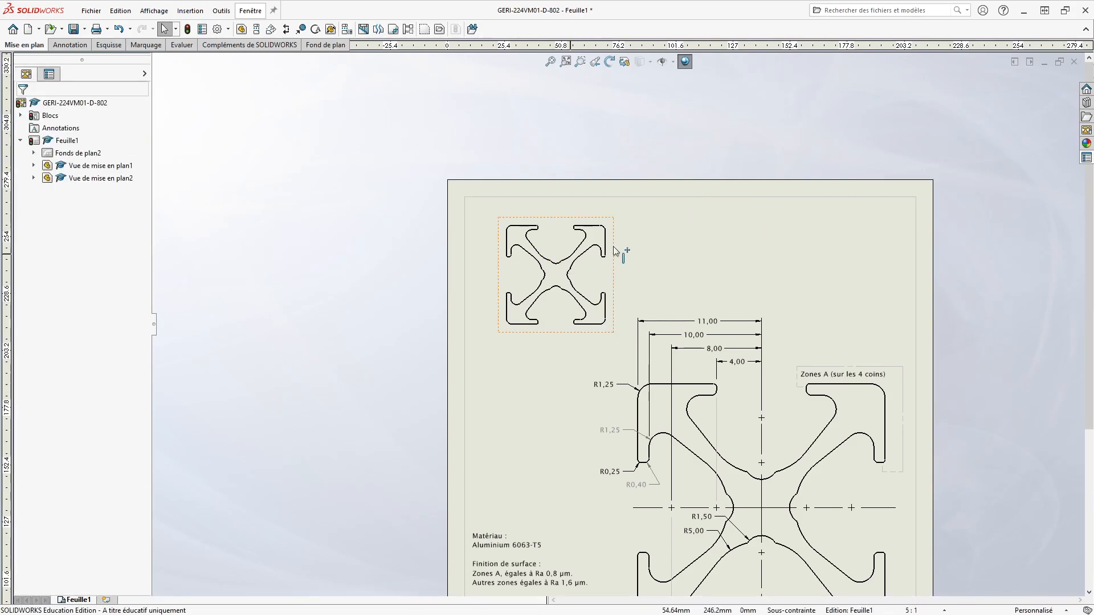
# - Shift the small profile view slightly left and set its custom scale to 1:1
pyautogui.click(623, 277)
pyautogui.moveTo(623, 277); pyautogui.dragTo(606, 276)
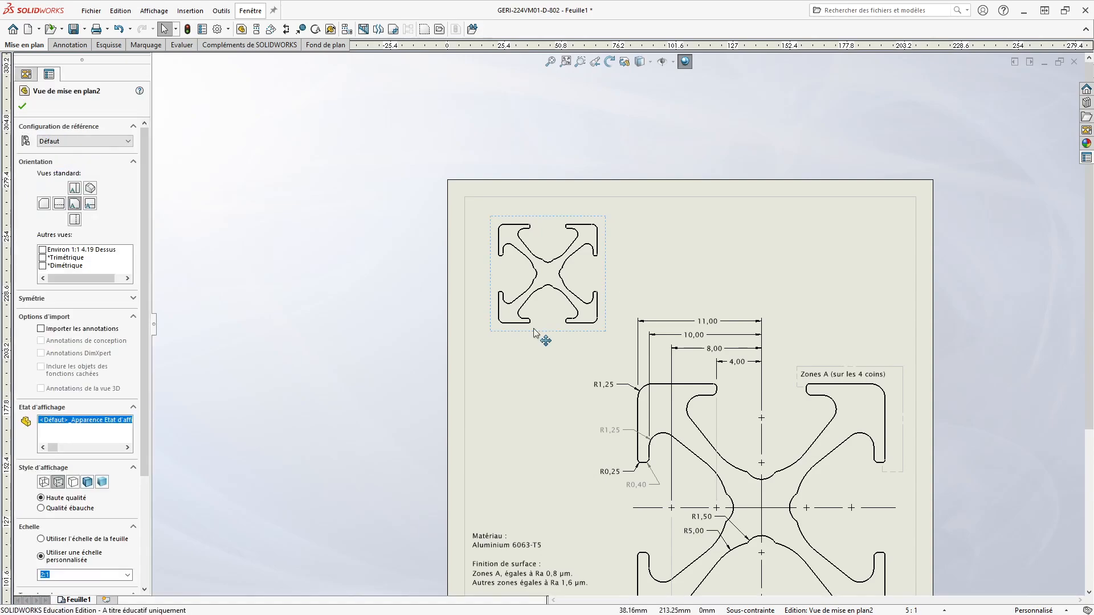
pyautogui.scroll(1, 539, 331)
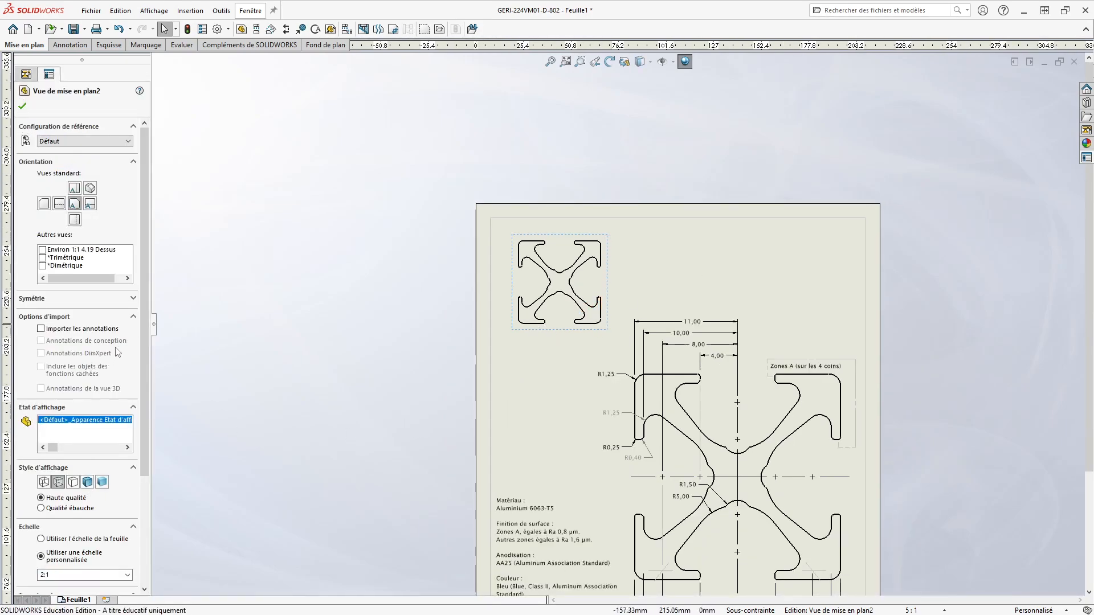
pyautogui.moveTo(143, 445); pyautogui.dragTo(136, 555)
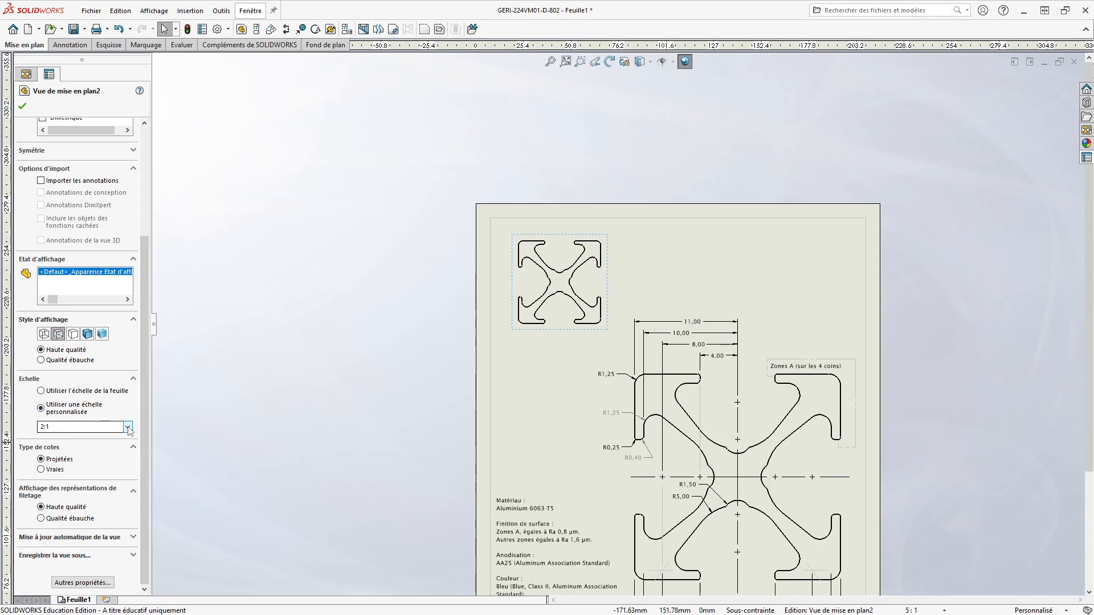
pyautogui.click(126, 426)
pyautogui.scroll(2, 78, 481)
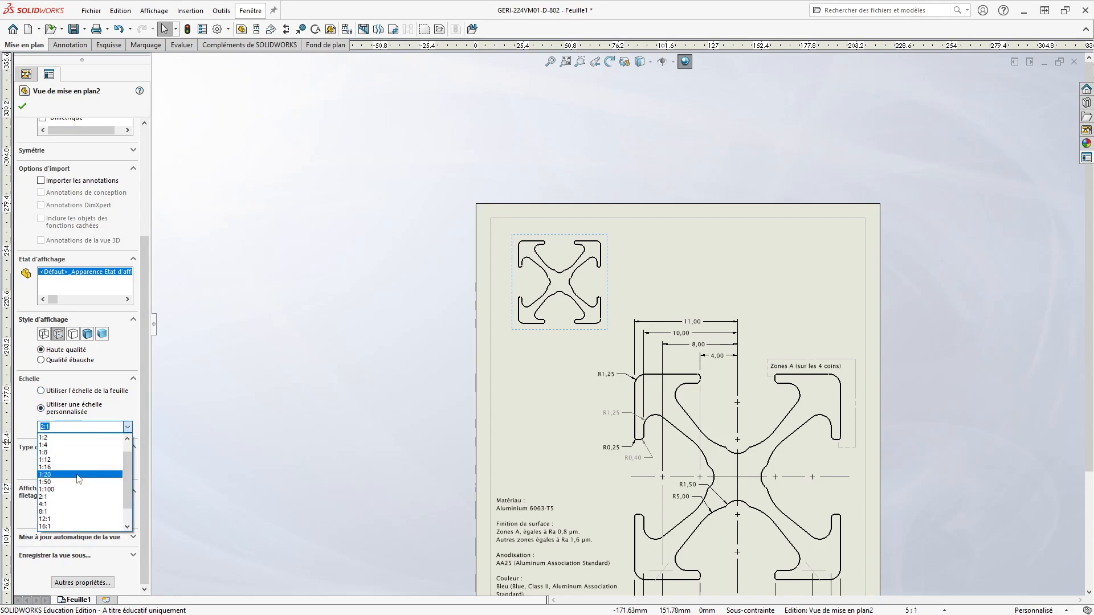
pyautogui.click(67, 445)
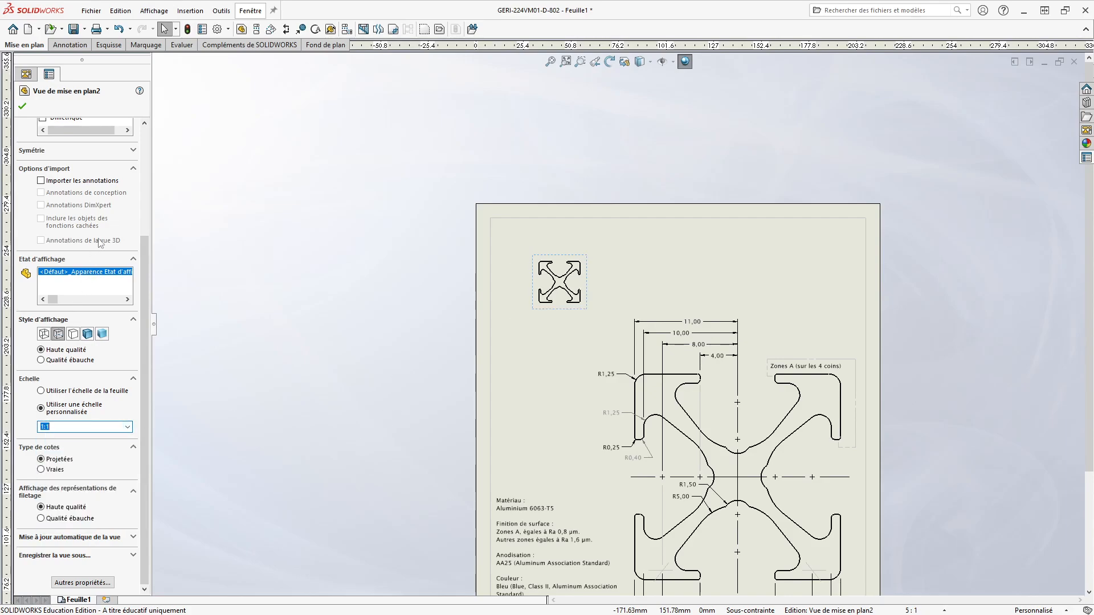
pyautogui.click(23, 106)
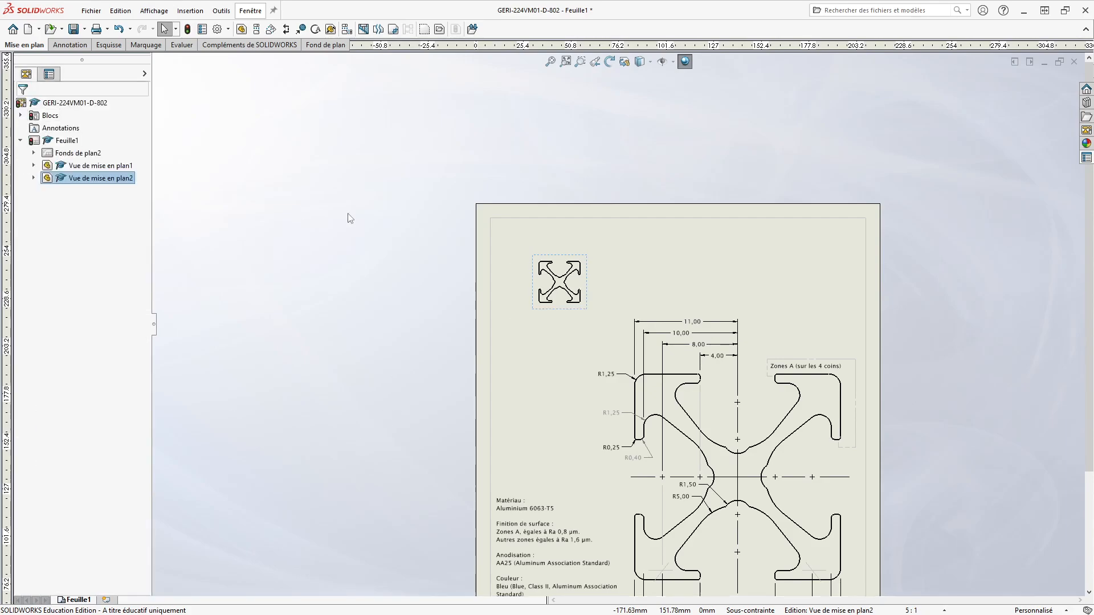
# - Move the small profile view closer to the sheet's upper-left corner
pyautogui.click(527, 362)
pyautogui.scroll(4, 587, 302)
pyautogui.scroll(1, 587, 307)
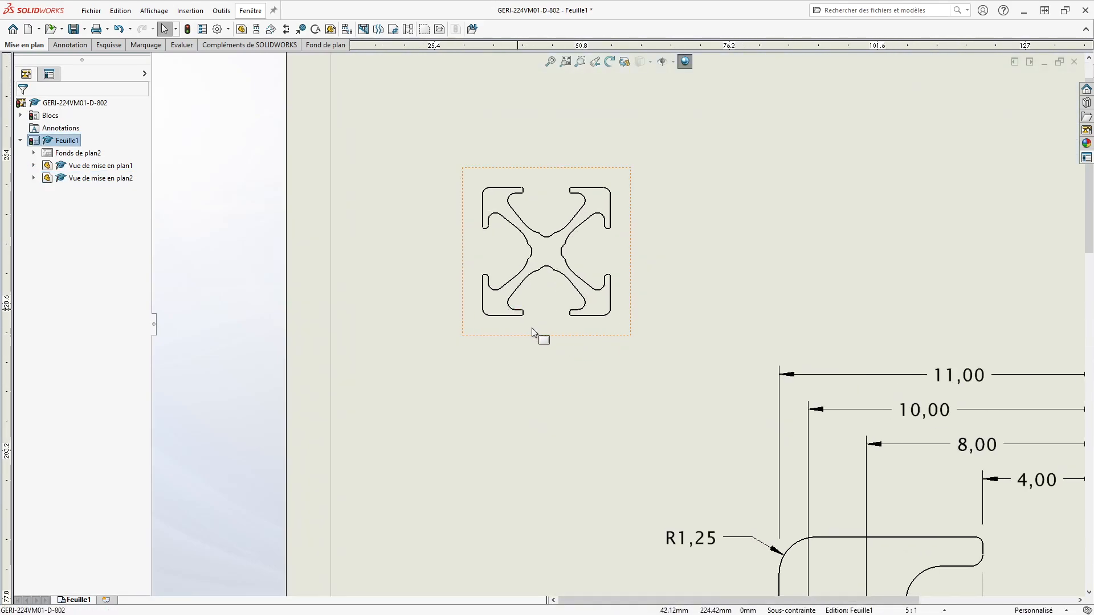
pyautogui.click(506, 307)
pyautogui.moveTo(505, 308); pyautogui.dragTo(491, 310)
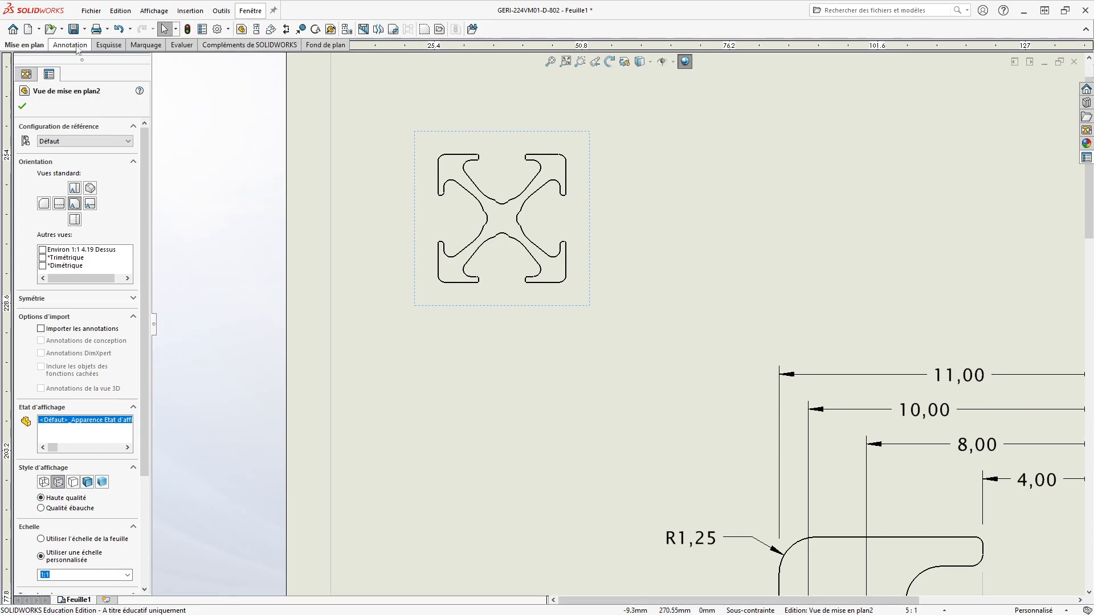
# - Add a note reading "Échelle 1 : 1" just beneath the small profile view
pyautogui.click(70, 45)
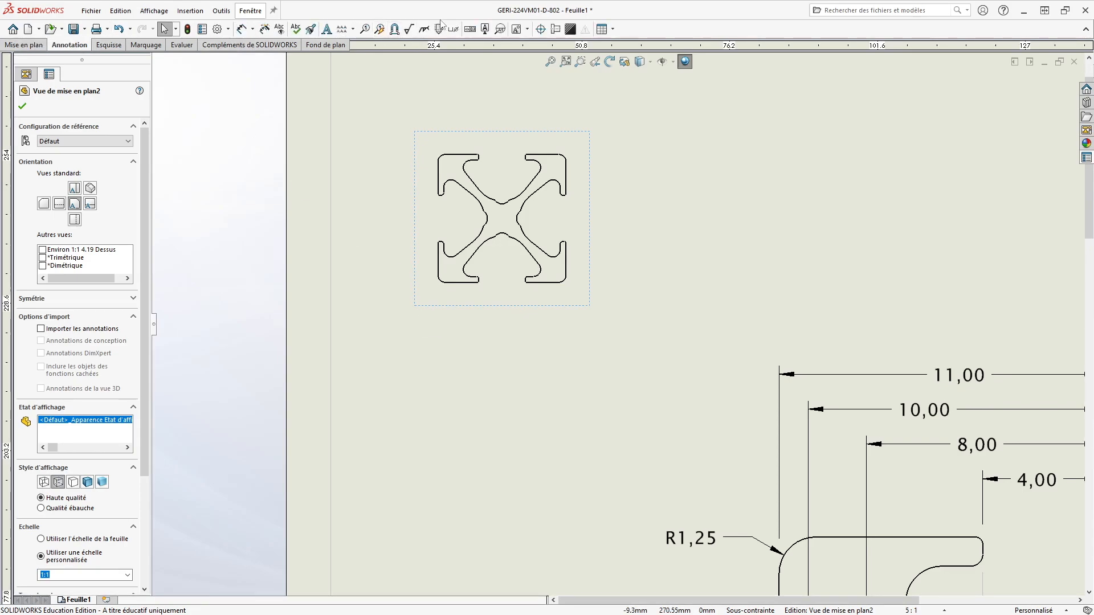
pyautogui.click(327, 29)
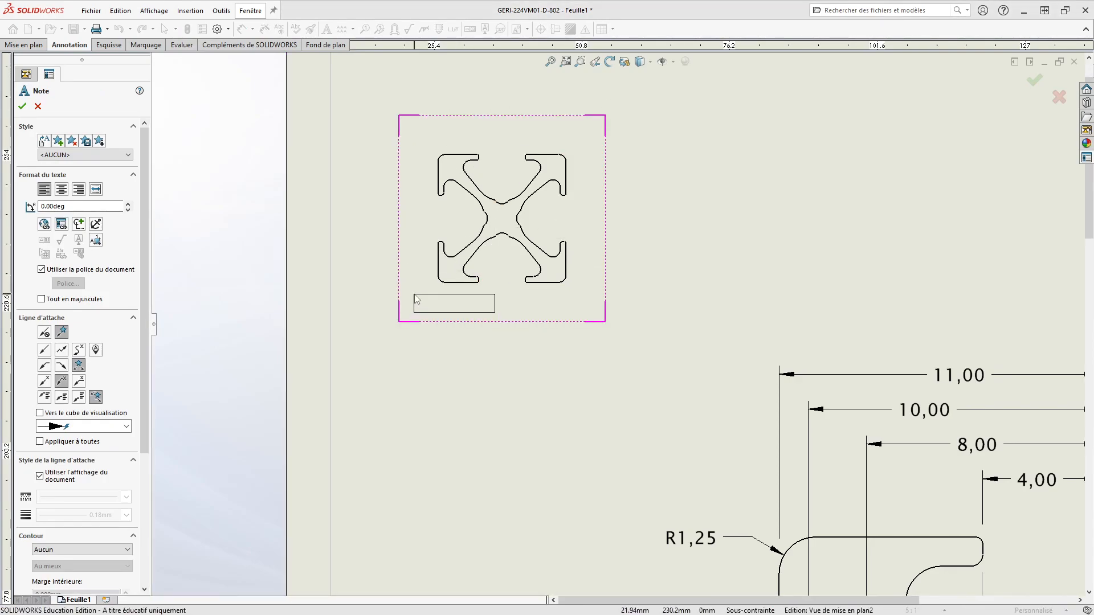
pyautogui.click(415, 296)
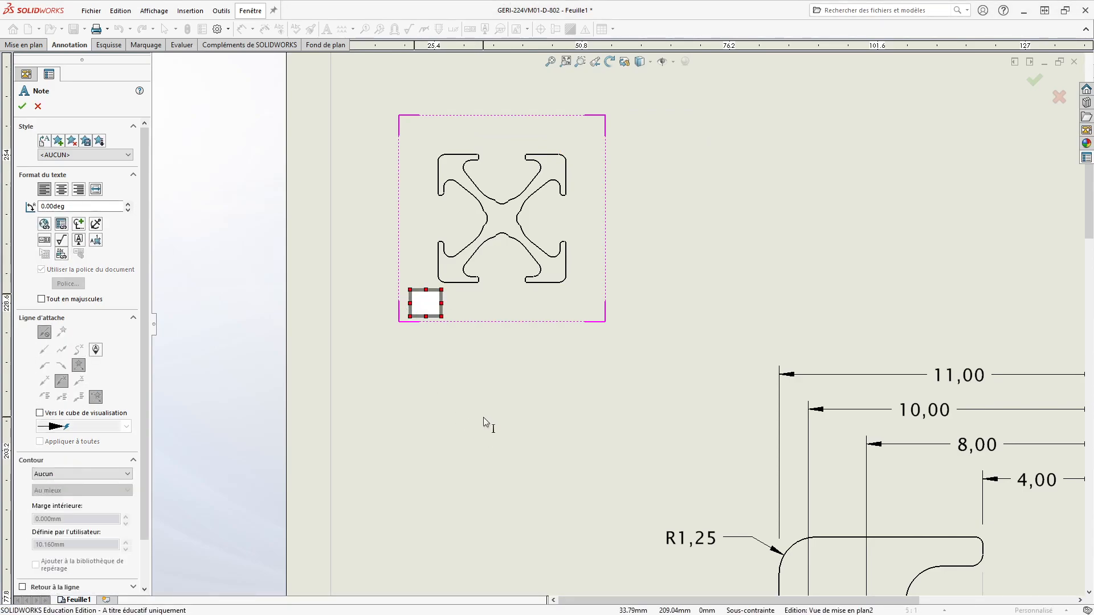
pyautogui.write('É')
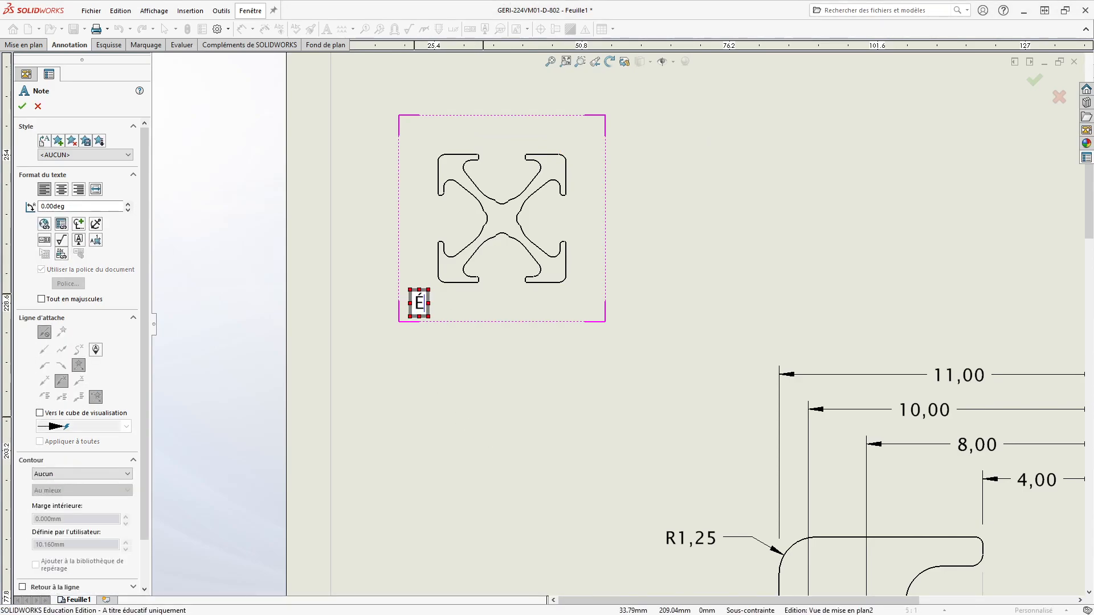
pyautogui.write('chell')
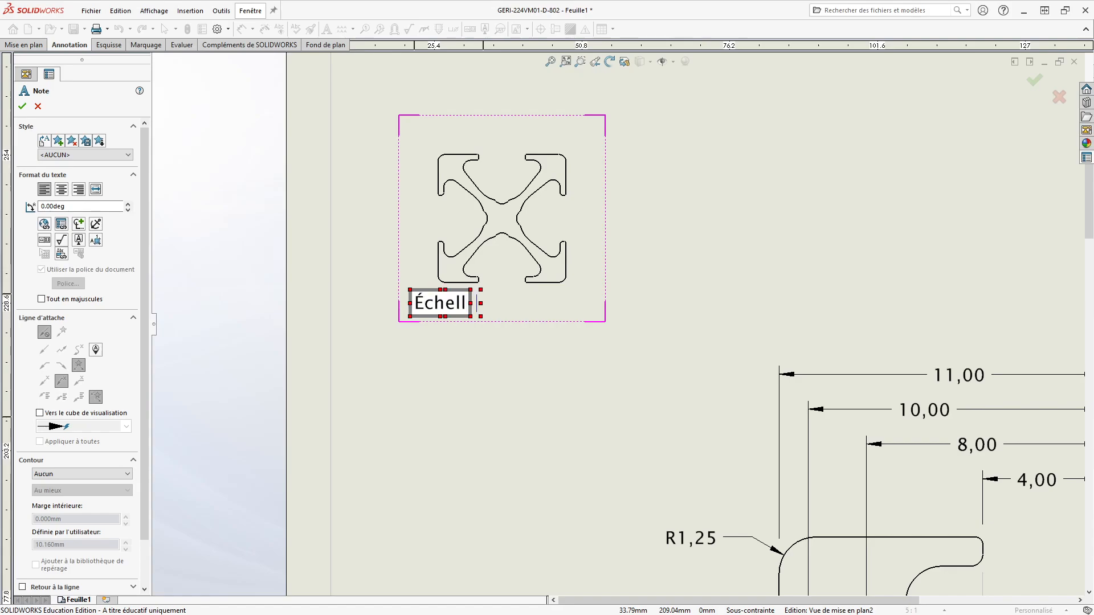
pyautogui.write('e 1 : ')
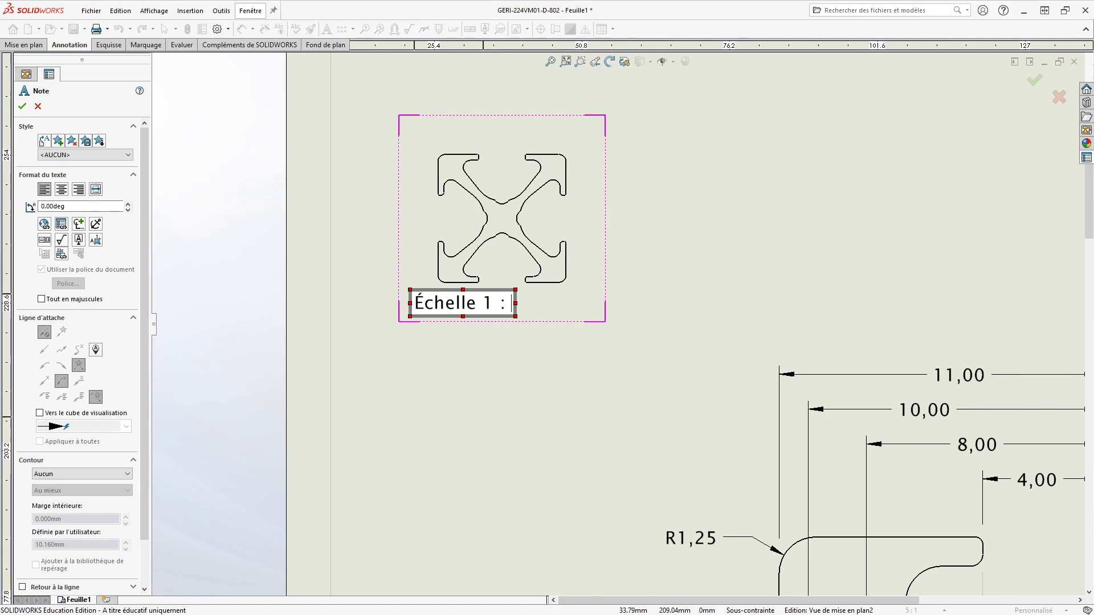
pyautogui.write('1')
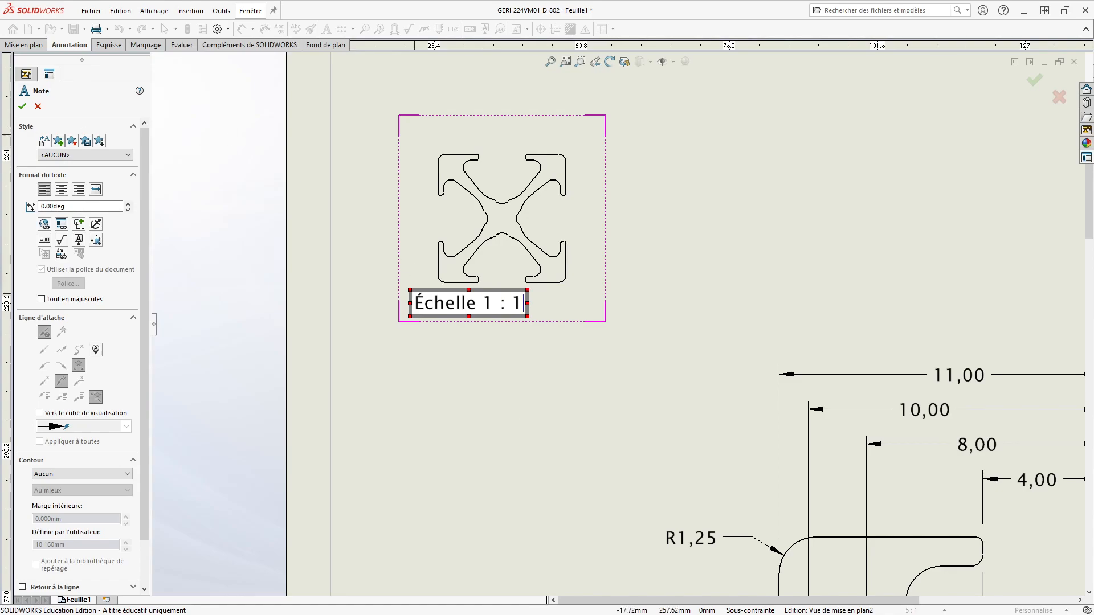
pyautogui.click(38, 107)
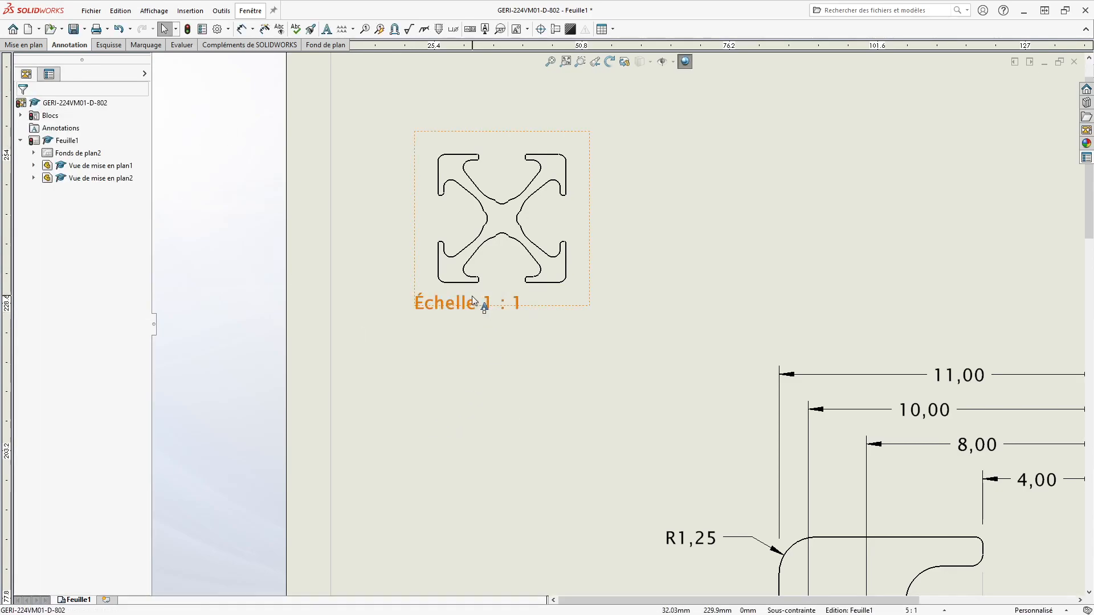
# - Lower the scale note to clear the profile and position the small view with its note near the sheet's upper-left corner
pyautogui.moveTo(463, 306)
pyautogui.mouseDown()
pyautogui.moveTo(463, 409)
pyautogui.moveTo(432, 329)
pyautogui.moveTo(414, 327)
pyautogui.moveTo(462, 326)
pyautogui.mouseUp()
pyautogui.press('Escape')
pyautogui.click(439, 405)
pyautogui.moveTo(590, 216)
pyautogui.mouseDown()
pyautogui.moveTo(579, 219)
pyautogui.moveTo(803, 271)
pyautogui.moveTo(593, 169)
pyautogui.moveTo(564, 168)
pyautogui.mouseUp()
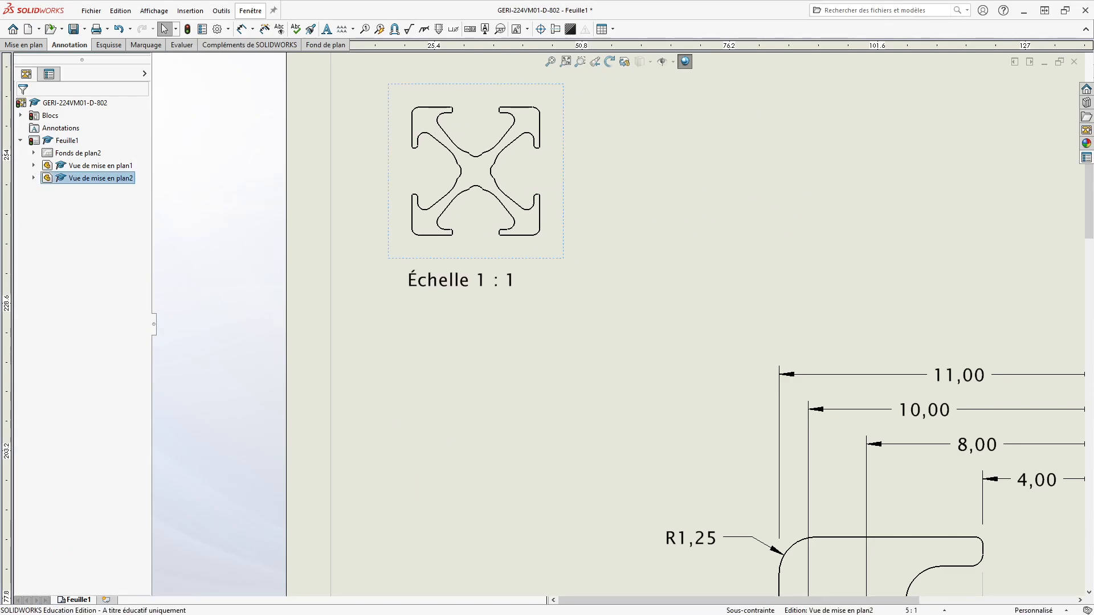
pyautogui.scroll(3, 650, 210)
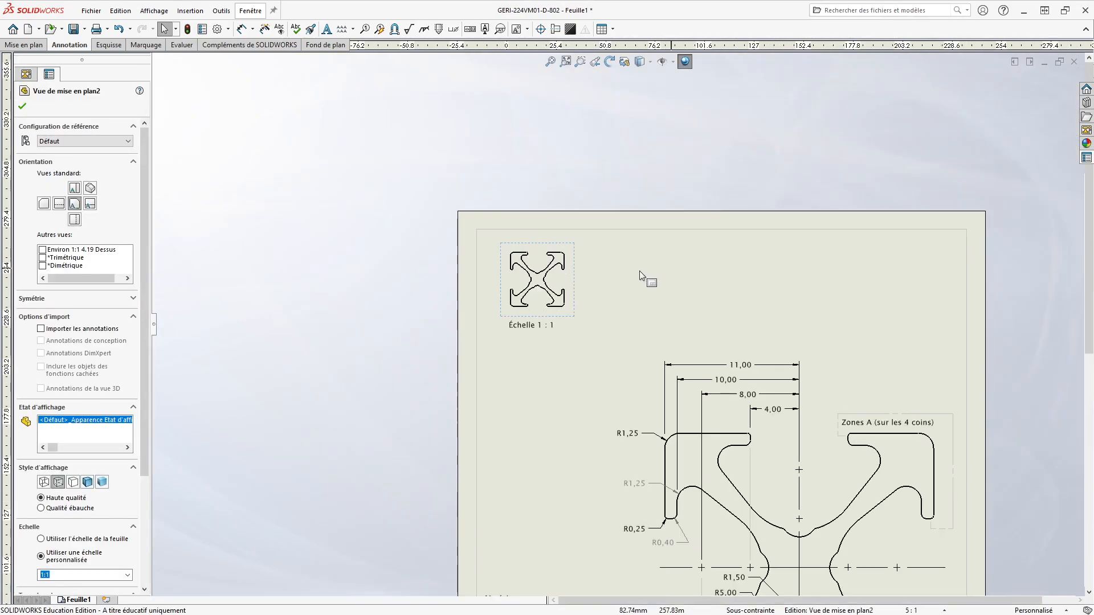
pyautogui.moveTo(508, 296); pyautogui.dragTo(534, 314)
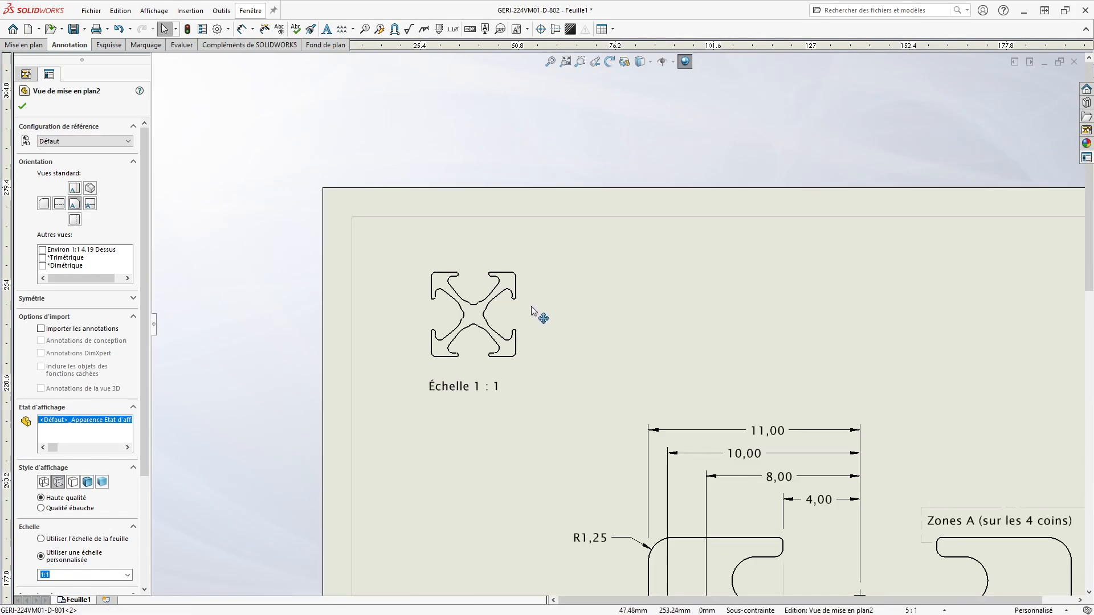
pyautogui.click(638, 319)
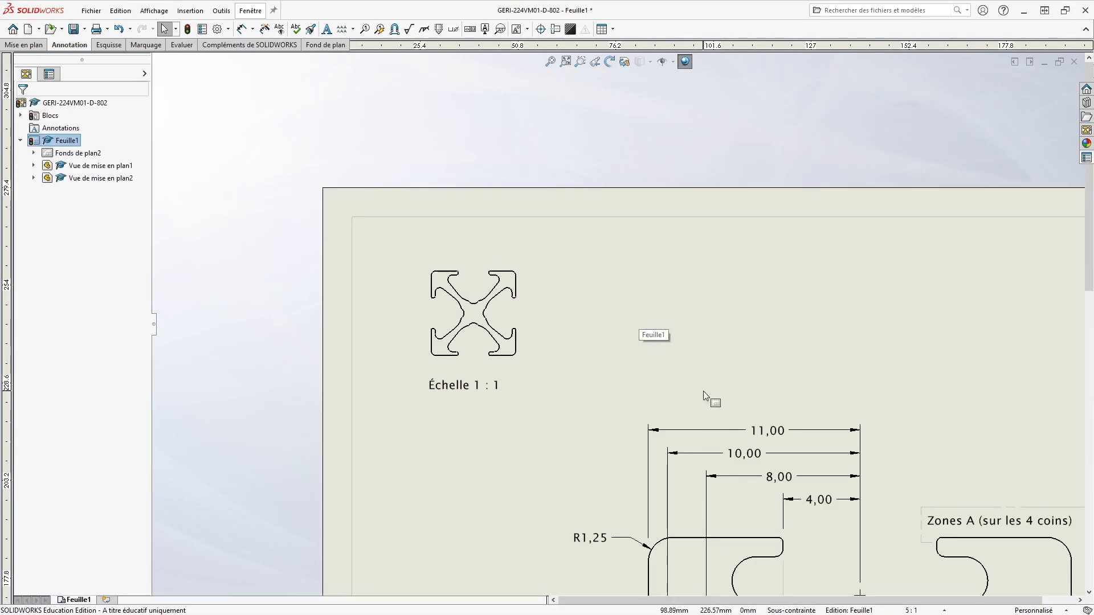
# - Examine the title block and its editable data fields, including the course title, and close the title block data
pyautogui.scroll(5, 704, 396)
pyautogui.scroll(-4, 651, 410)
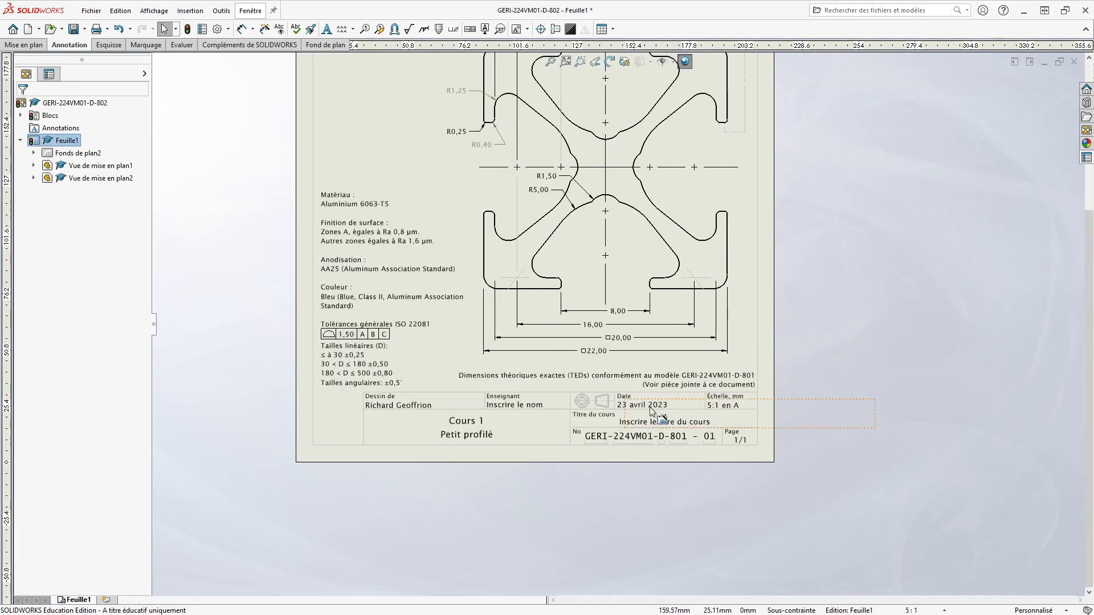
pyautogui.scroll(-1, 651, 412)
pyautogui.scroll(-1, 573, 408)
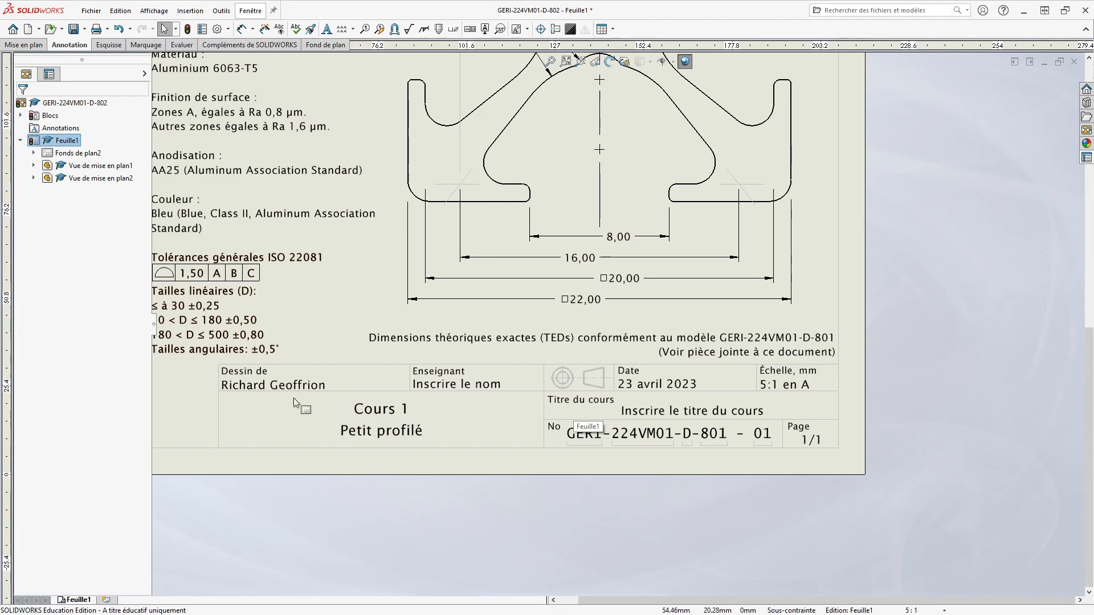
pyautogui.scroll(-2, 630, 435)
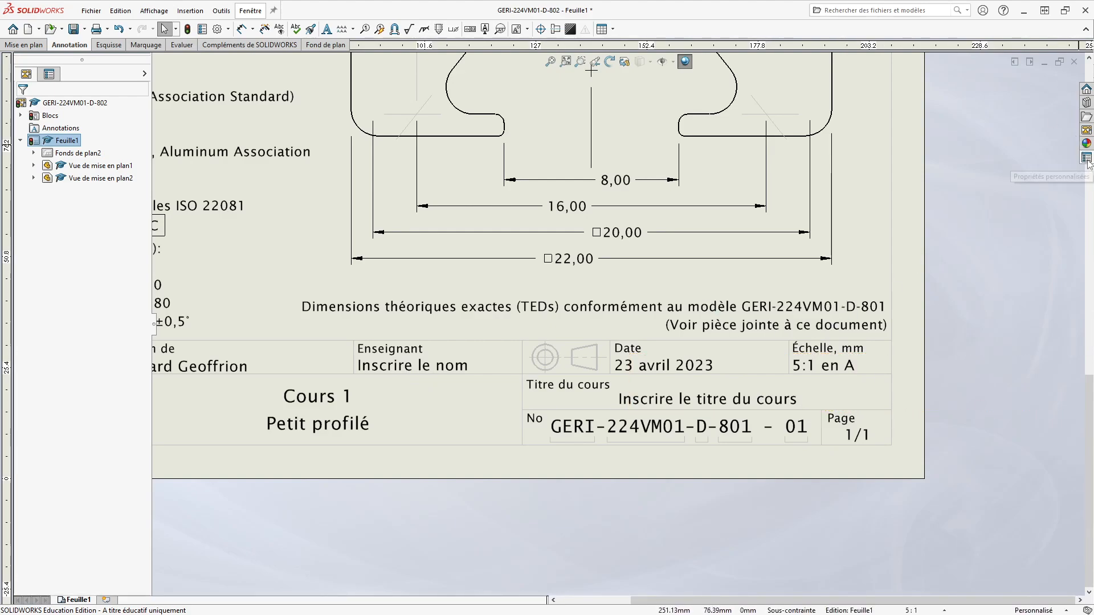
pyautogui.doubleClick(678, 399)
pyautogui.click(675, 402)
pyautogui.doubleClick(673, 401)
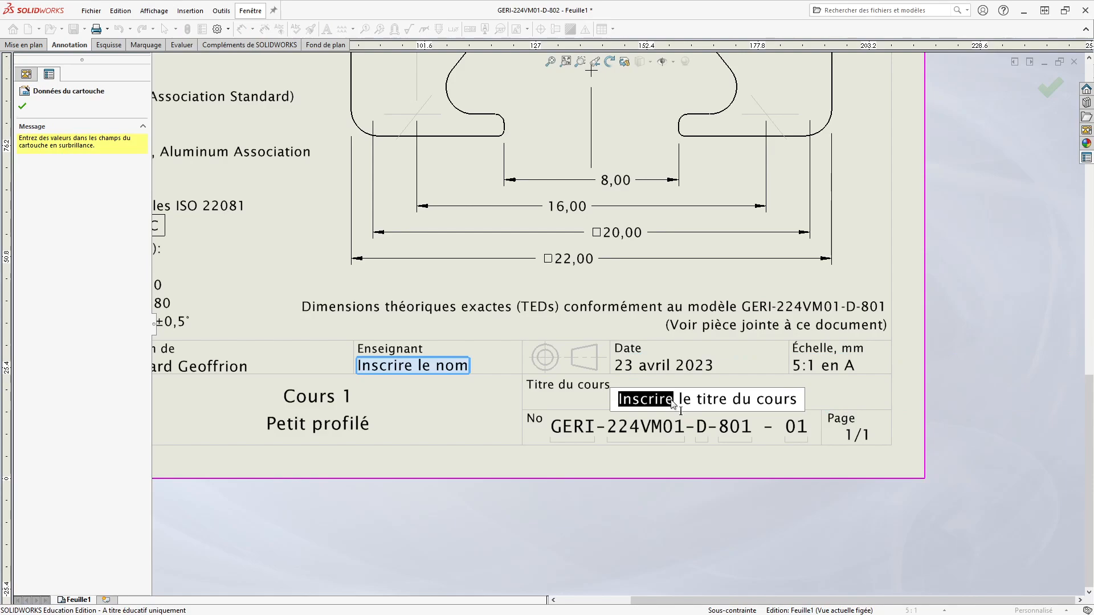
pyautogui.click(22, 106)
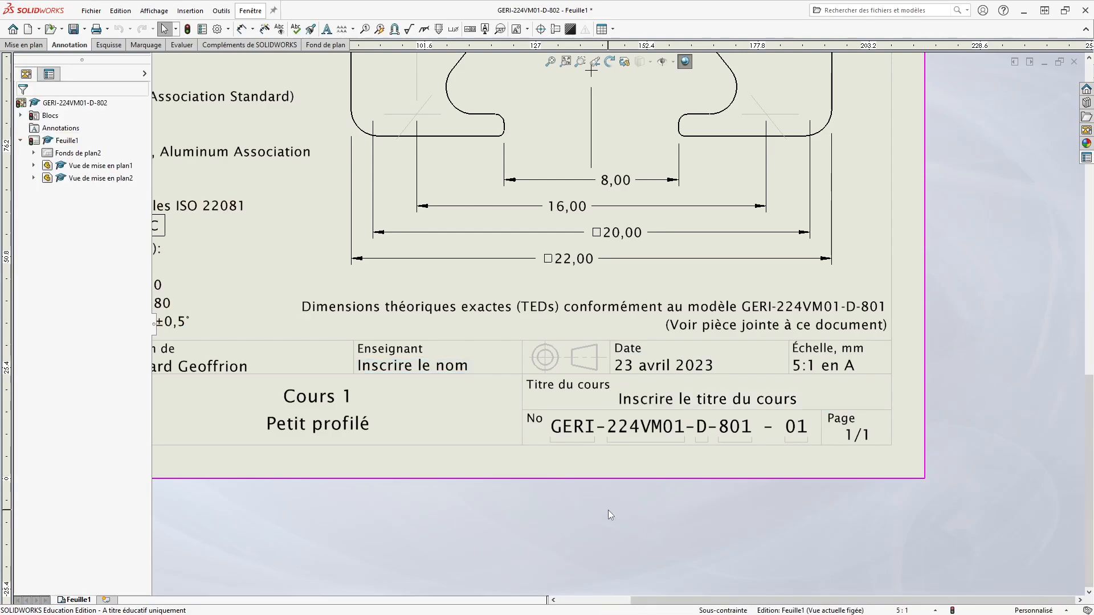
# - Set the course title property to "Modélisation et dessin technique 1", choose the teacher's name, and apply both to the title block
pyautogui.click(1087, 158)
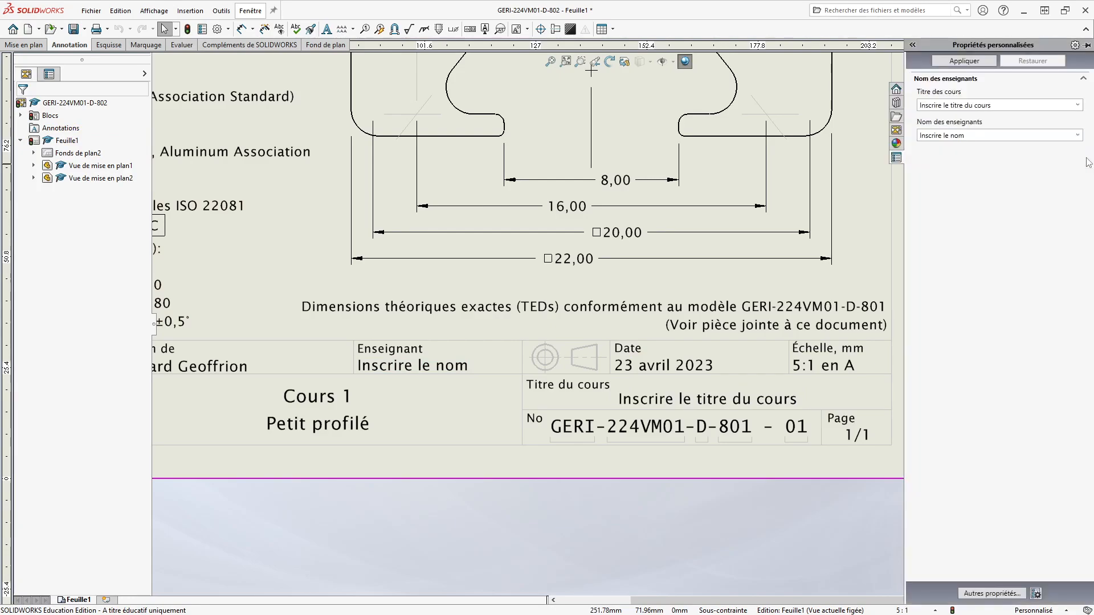
pyautogui.click(1075, 106)
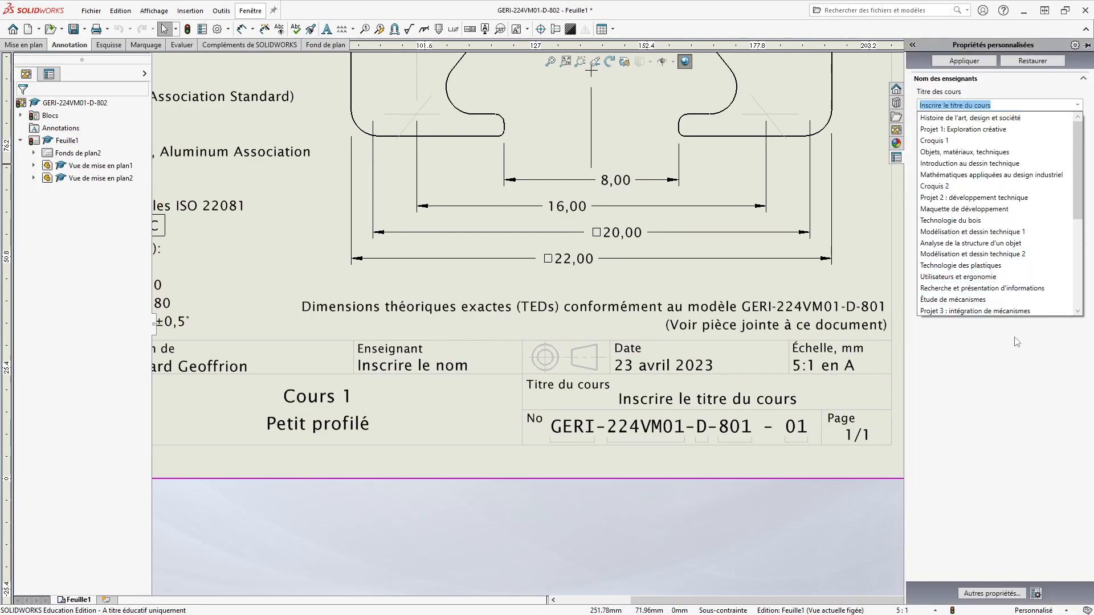
pyautogui.click(972, 231)
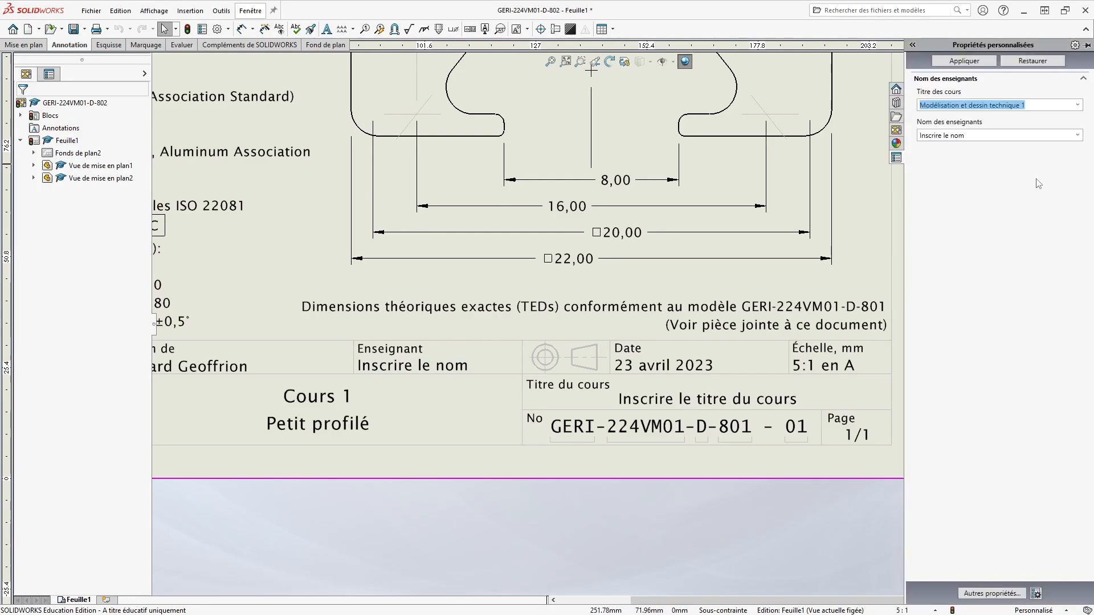
pyautogui.click(1078, 135)
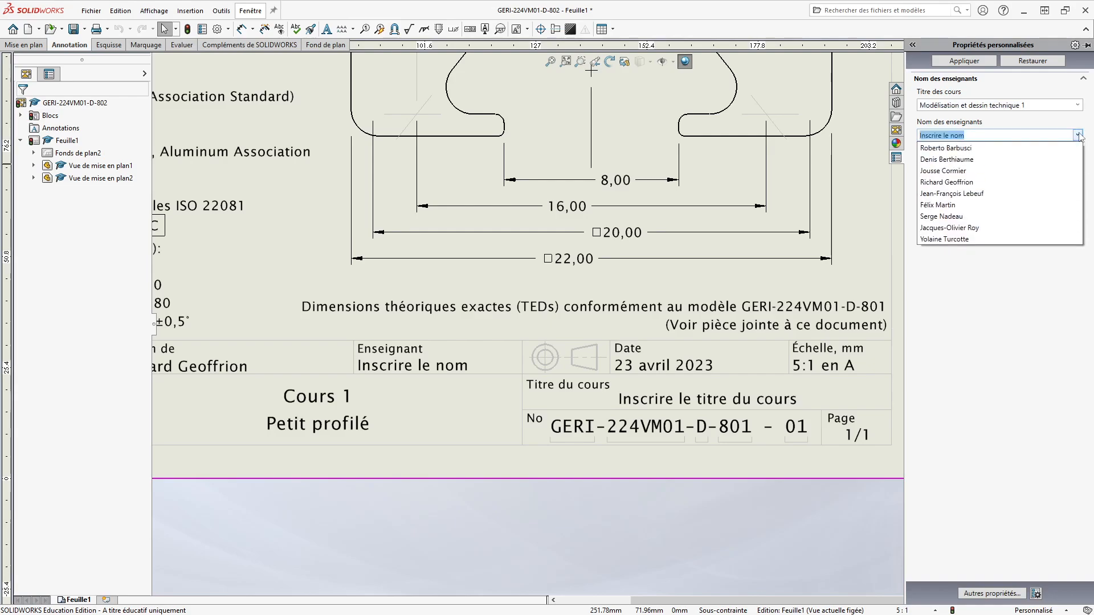
pyautogui.click(967, 182)
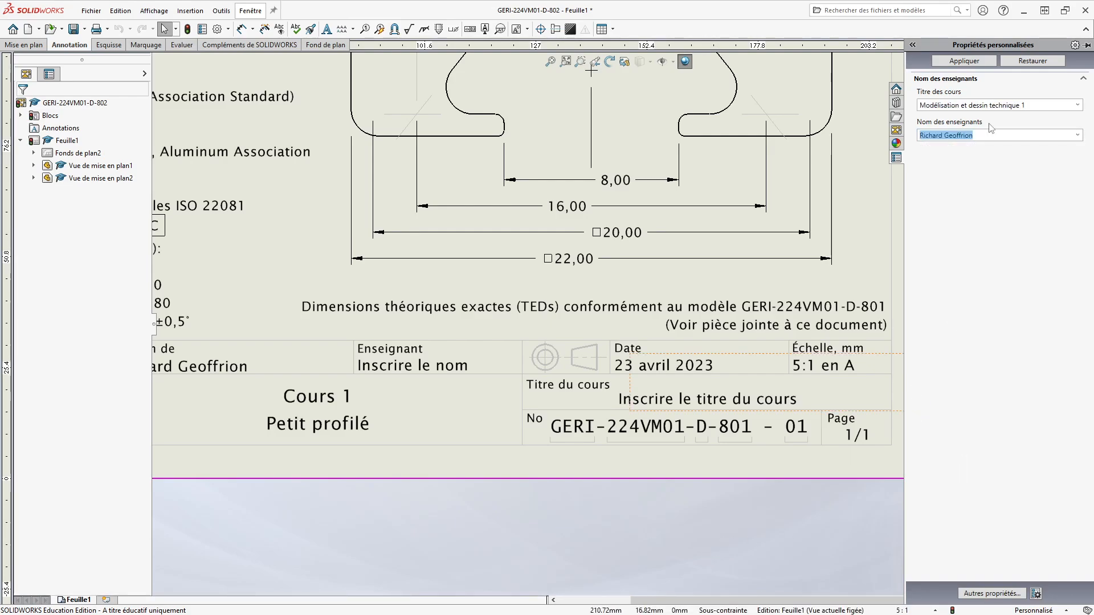
pyautogui.click(968, 59)
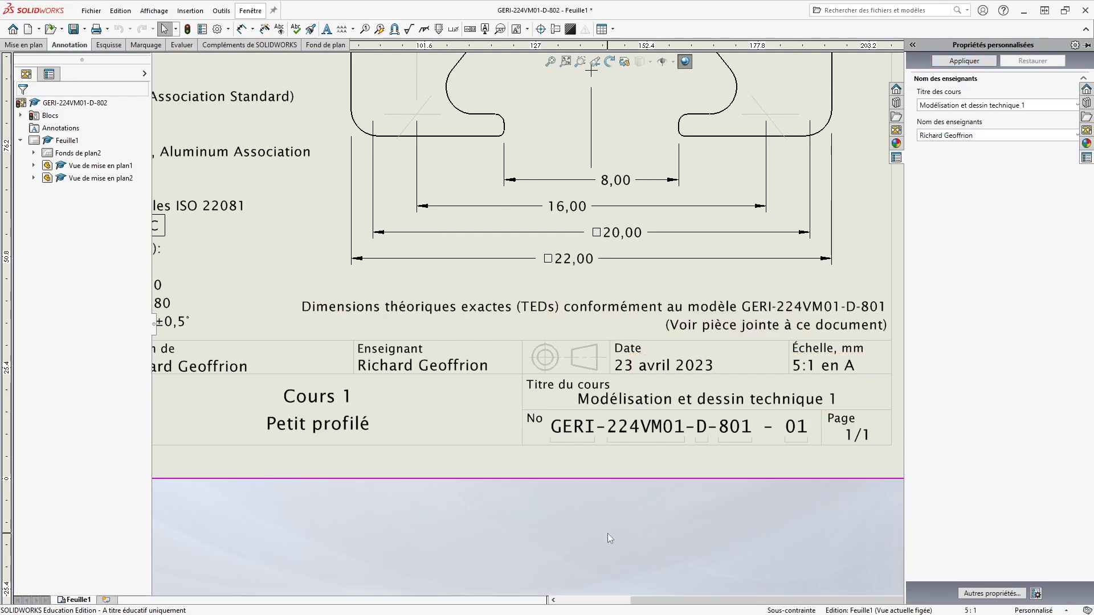
# - Move the main dimensioned profile view higher on the sheet to leave more space above the exact-dimensions note
pyautogui.scroll(6, 570, 484)
pyautogui.scroll(-3, 597, 165)
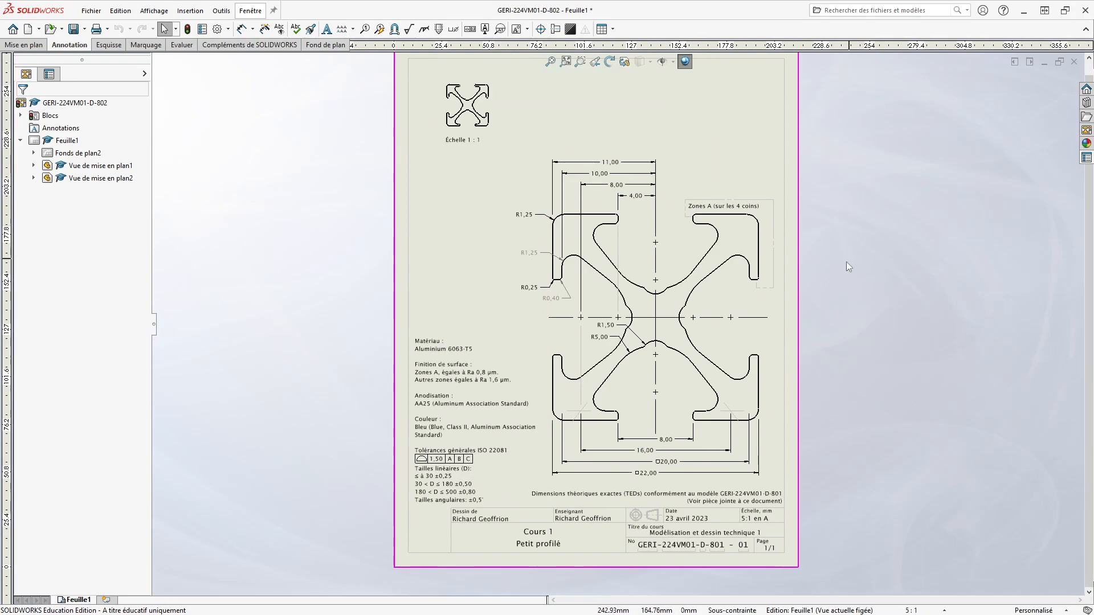
pyautogui.moveTo(780, 315); pyautogui.dragTo(776, 277)
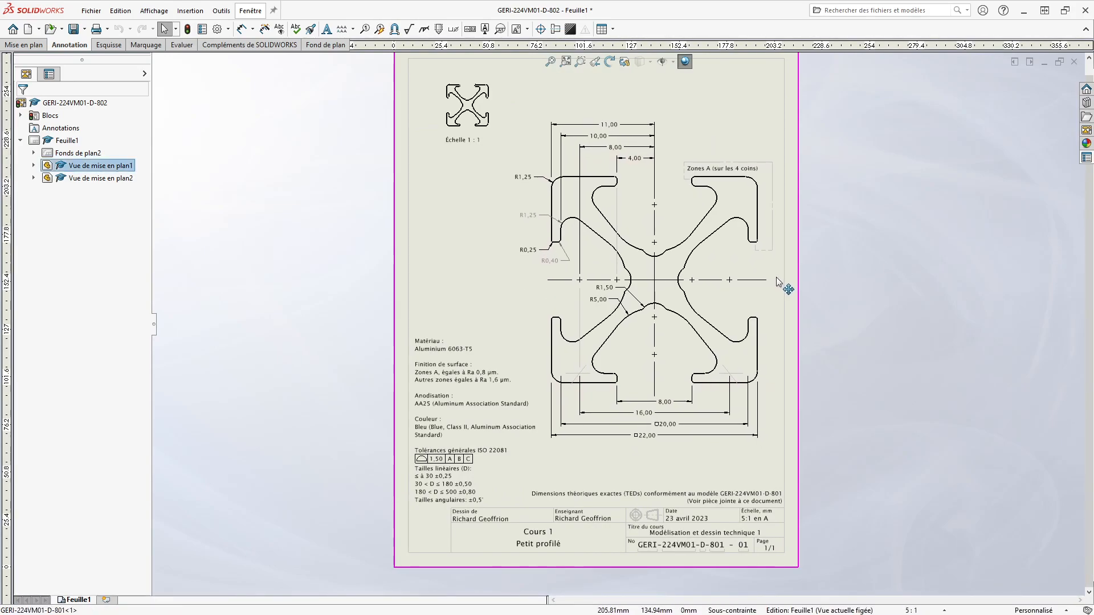
pyautogui.click(1051, 353)
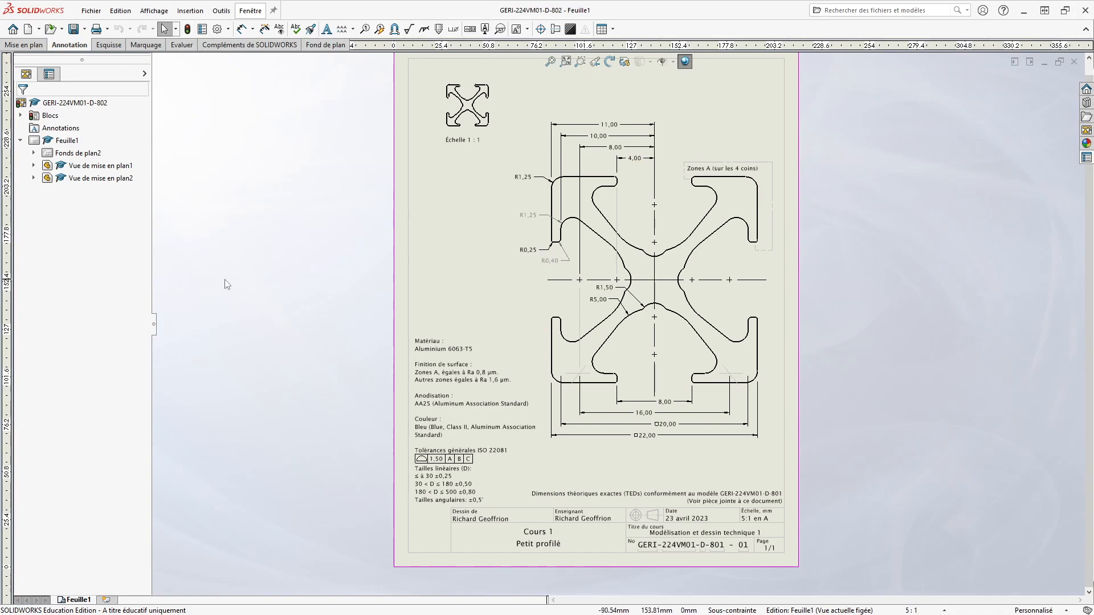
# - Save the drawing in Adobe Portable Document Format as GERI-224VM01-D-802.pdf, reviewing and accepting the PDF export options
pyautogui.click(91, 11)
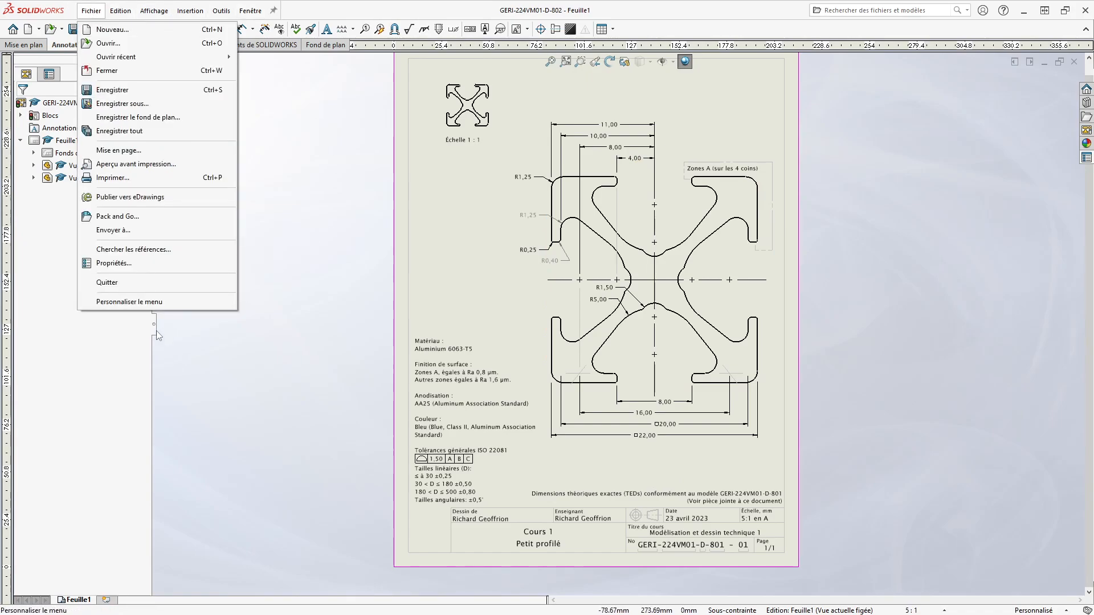
pyautogui.click(122, 104)
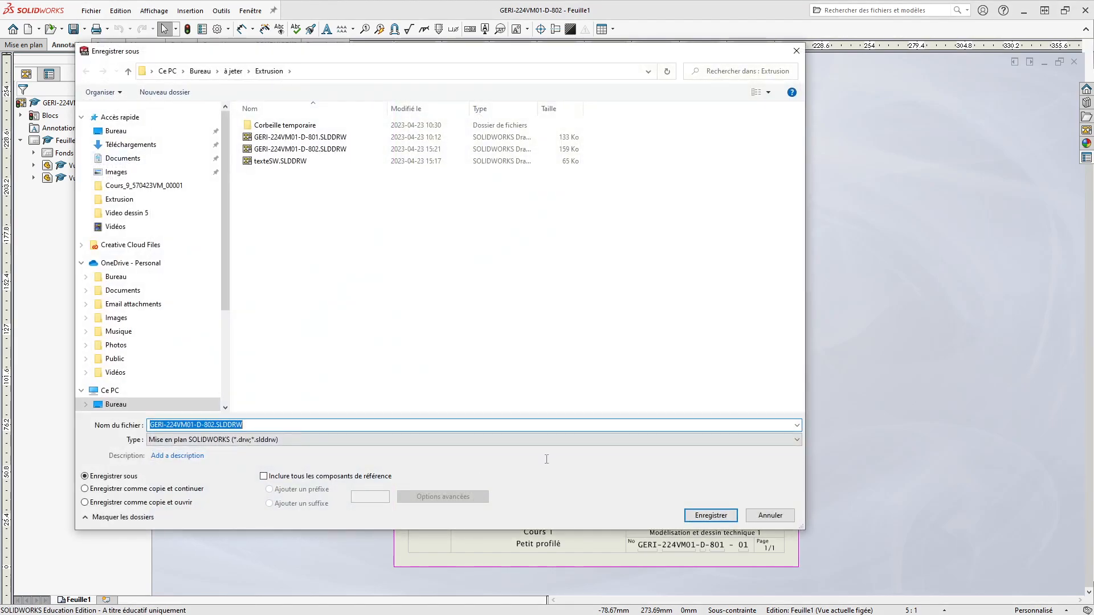
pyautogui.click(491, 440)
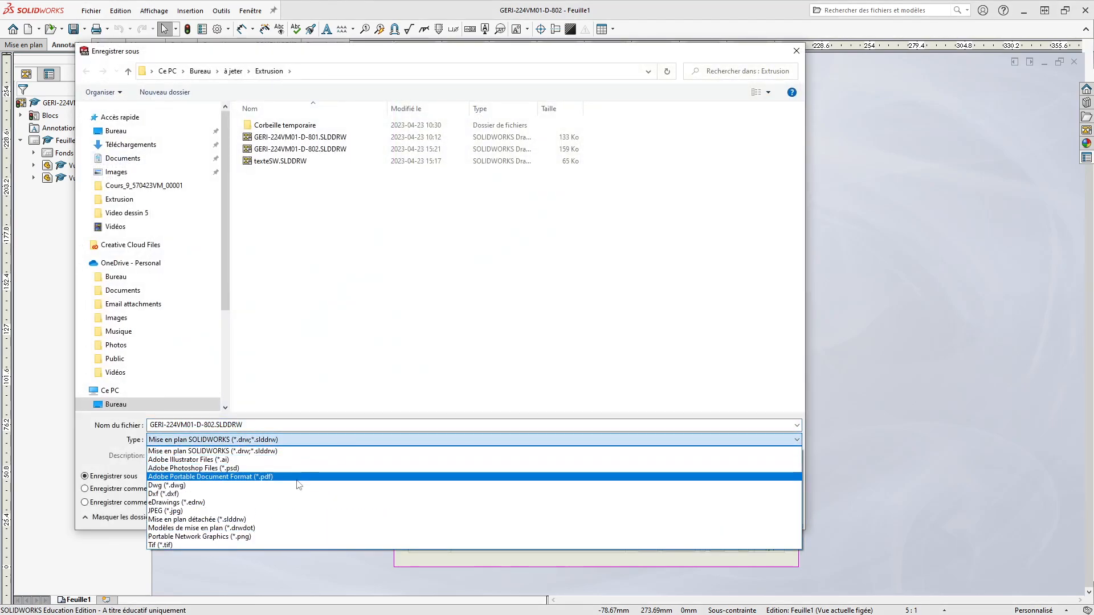
pyautogui.click(279, 479)
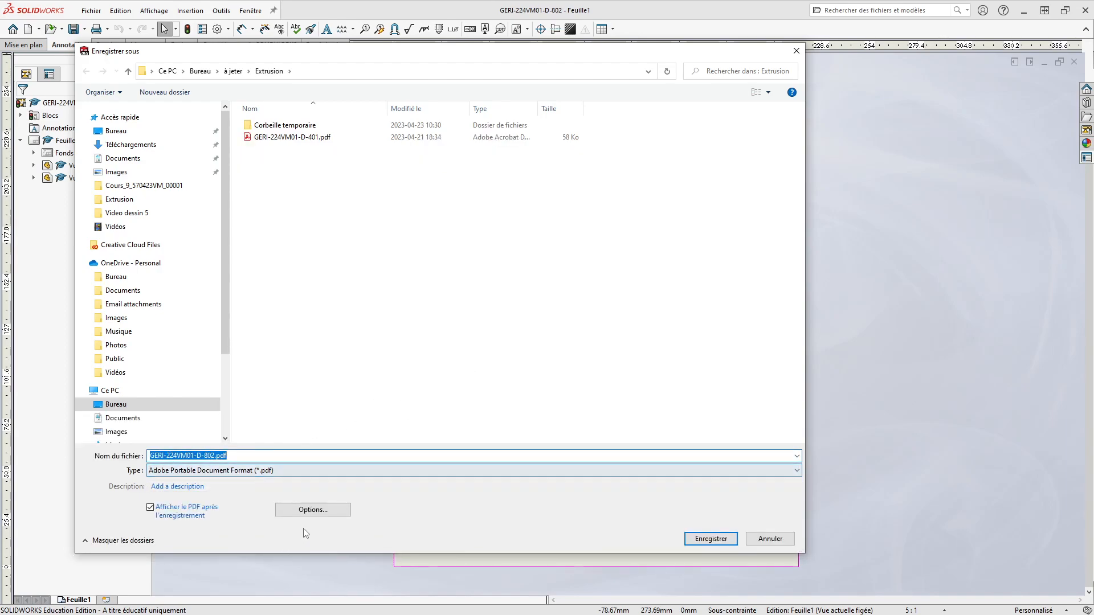
pyautogui.click(313, 509)
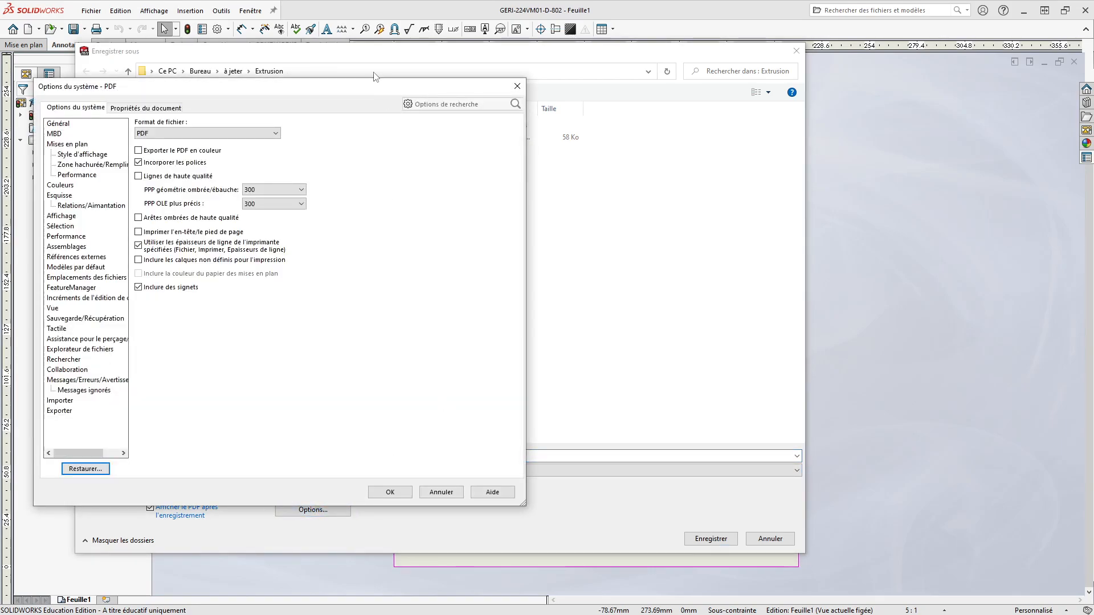
pyautogui.moveTo(367, 89); pyautogui.dragTo(692, 102)
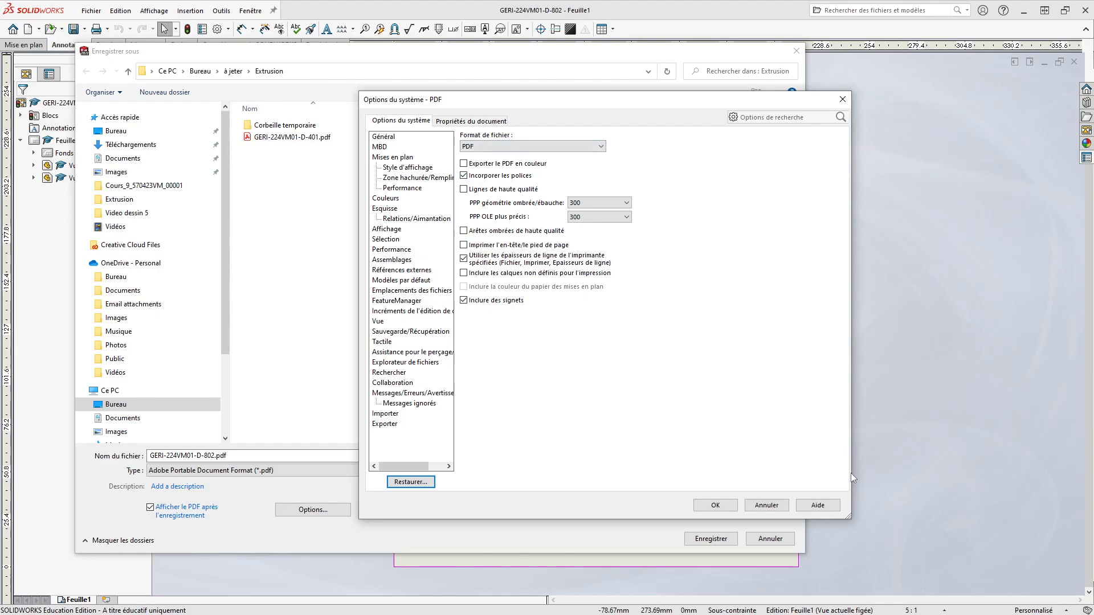
pyautogui.click(716, 506)
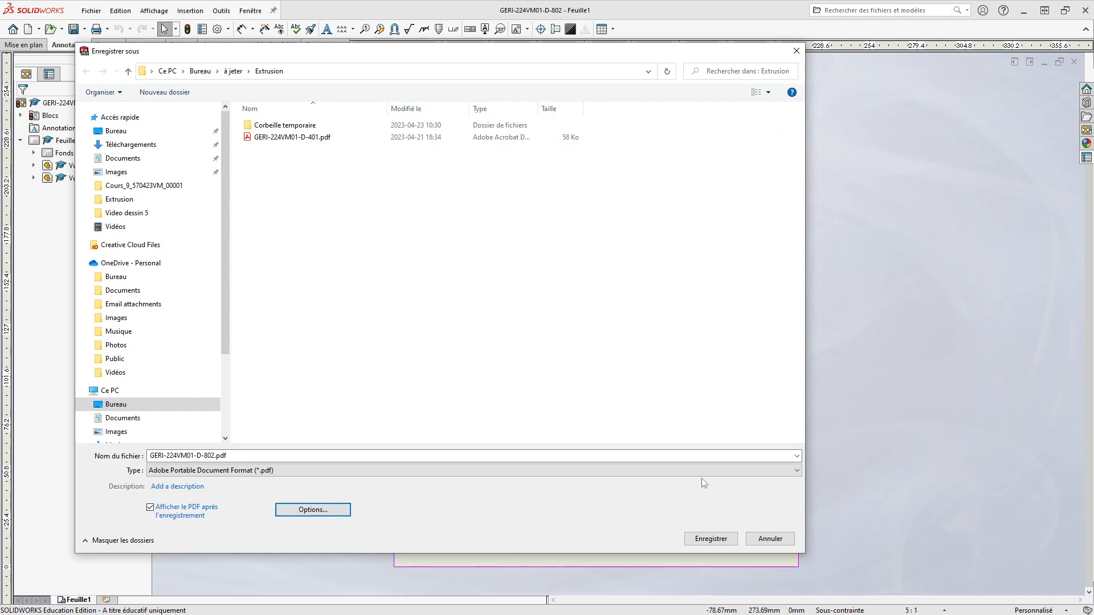
pyautogui.click(716, 541)
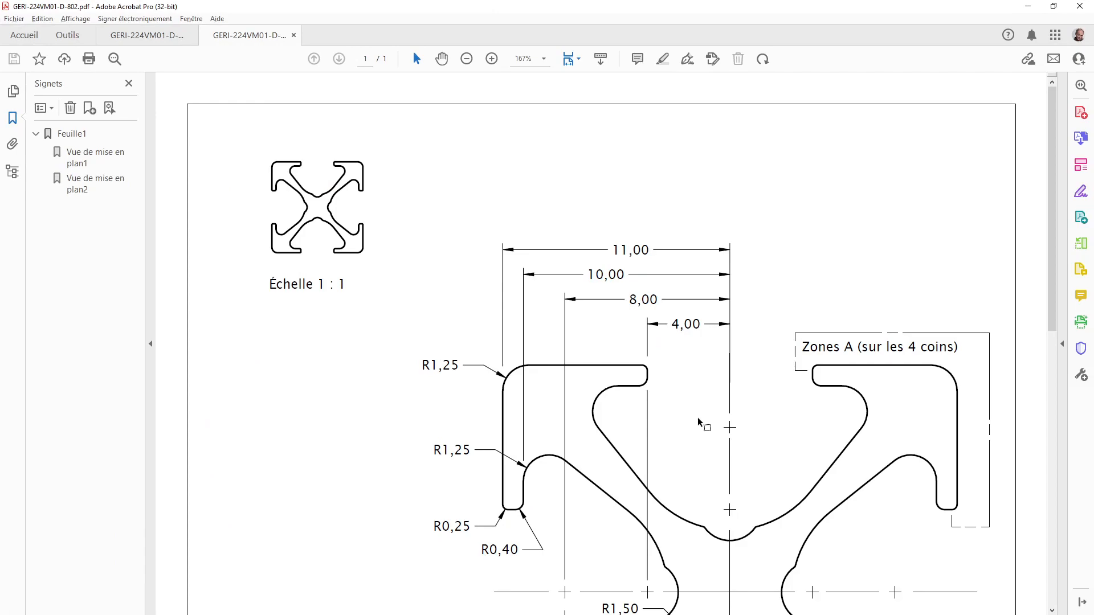
pyautogui.keyDown('ctrl'); pyautogui.scroll(-3, 701, 422); pyautogui.keyUp('ctrl')
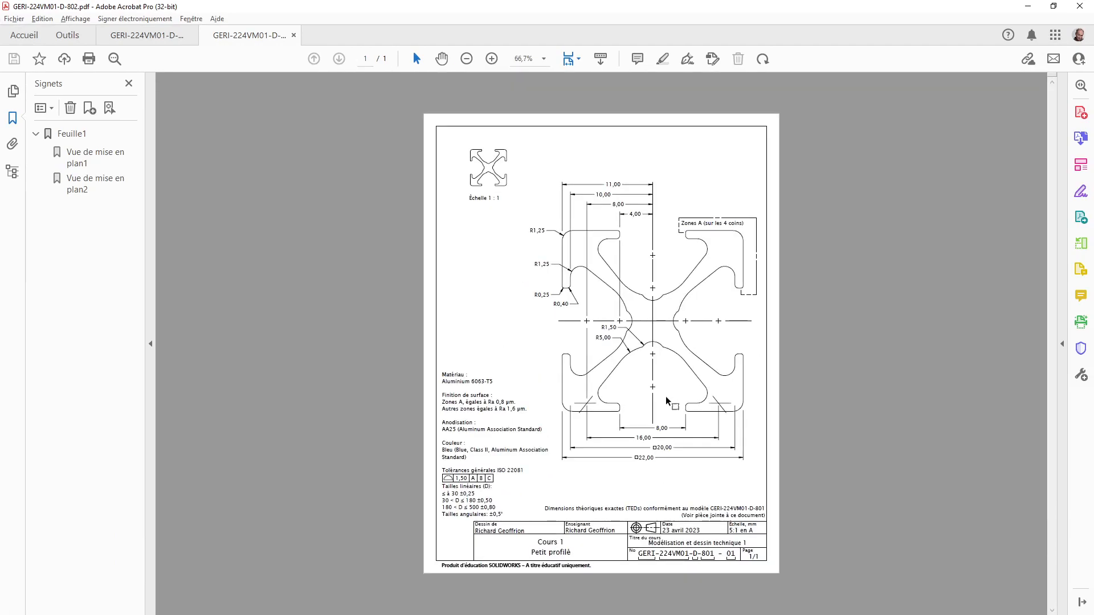
pyautogui.keyDown('ctrl'); pyautogui.scroll(1, 673, 404); pyautogui.keyUp('ctrl')
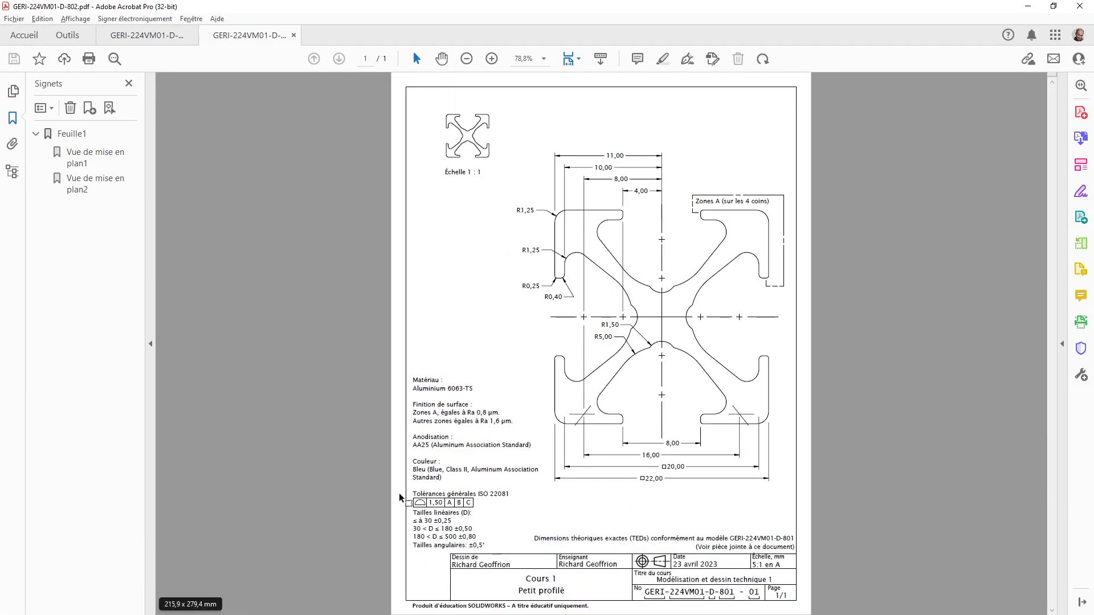
pyautogui.click(11, 145)
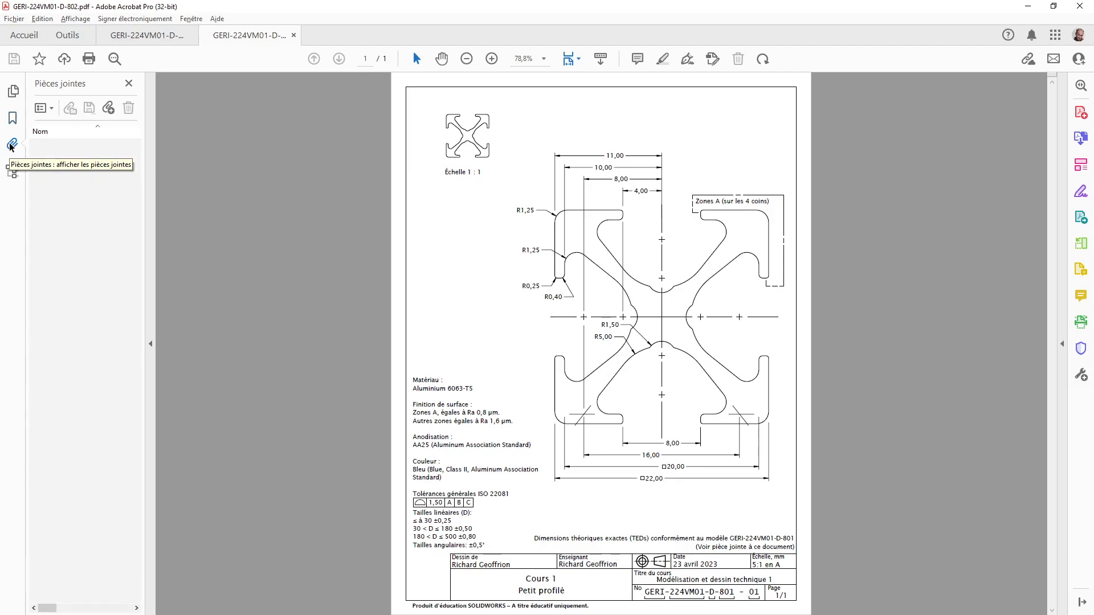
pyautogui.click(109, 106)
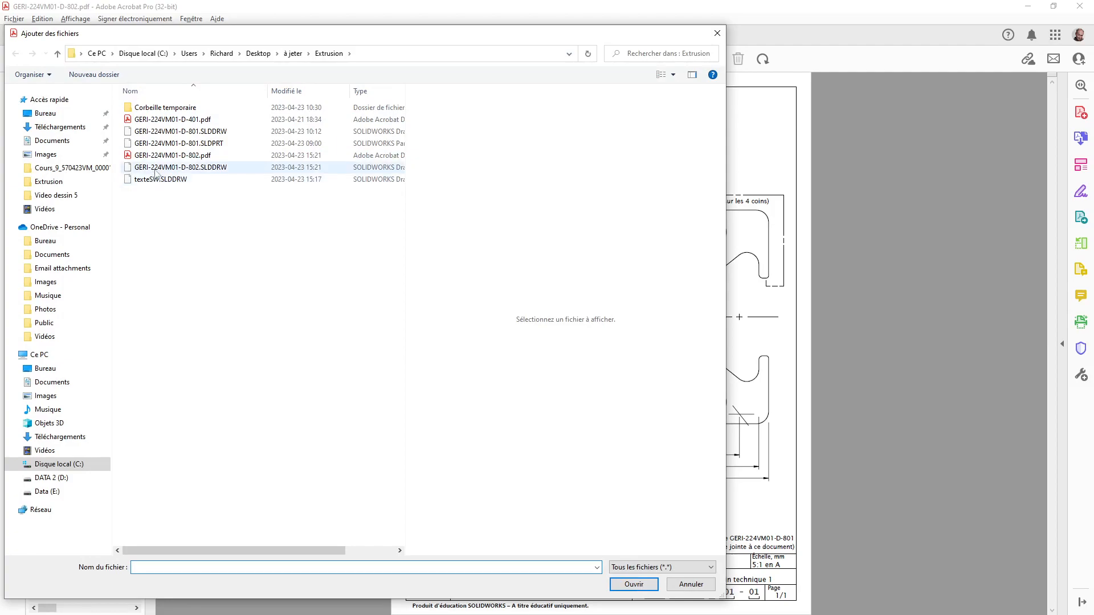
pyautogui.click(705, 589)
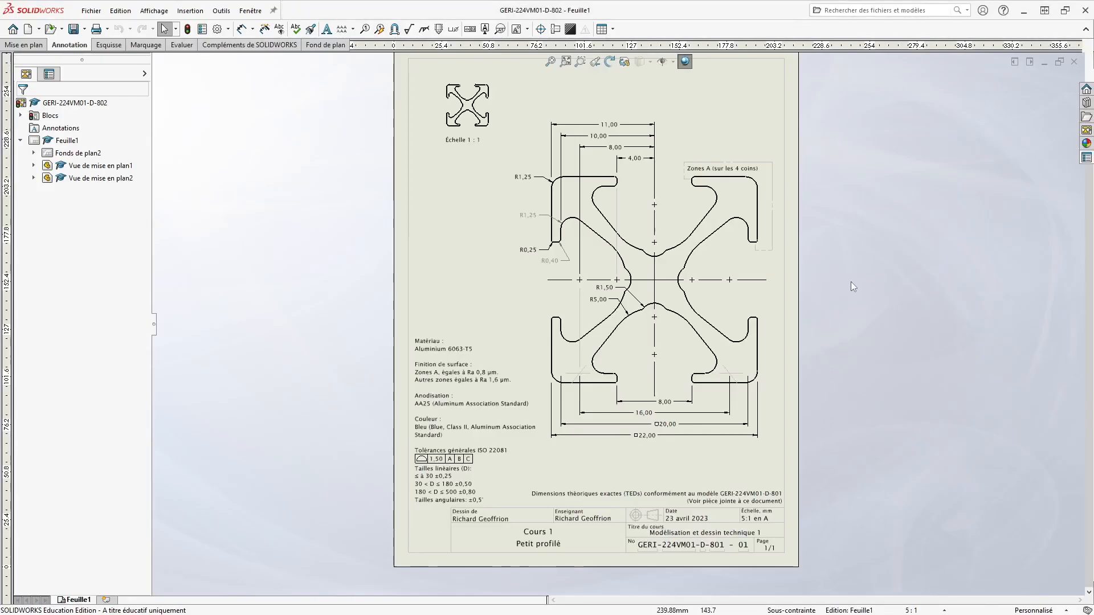
# - Close the drawing in SOLIDWORKS, switch back to Acrobat and attach GERI-224VM01-D-801.SLDPRT to the PDF
pyautogui.click(1075, 61)
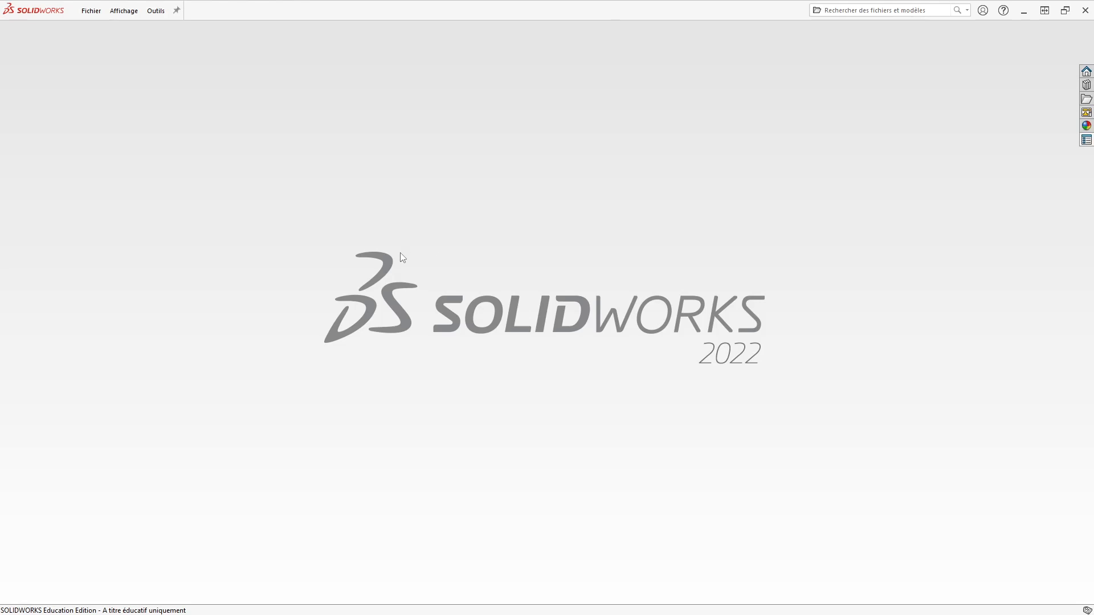
pyautogui.hotkey('alt', 'Tab')
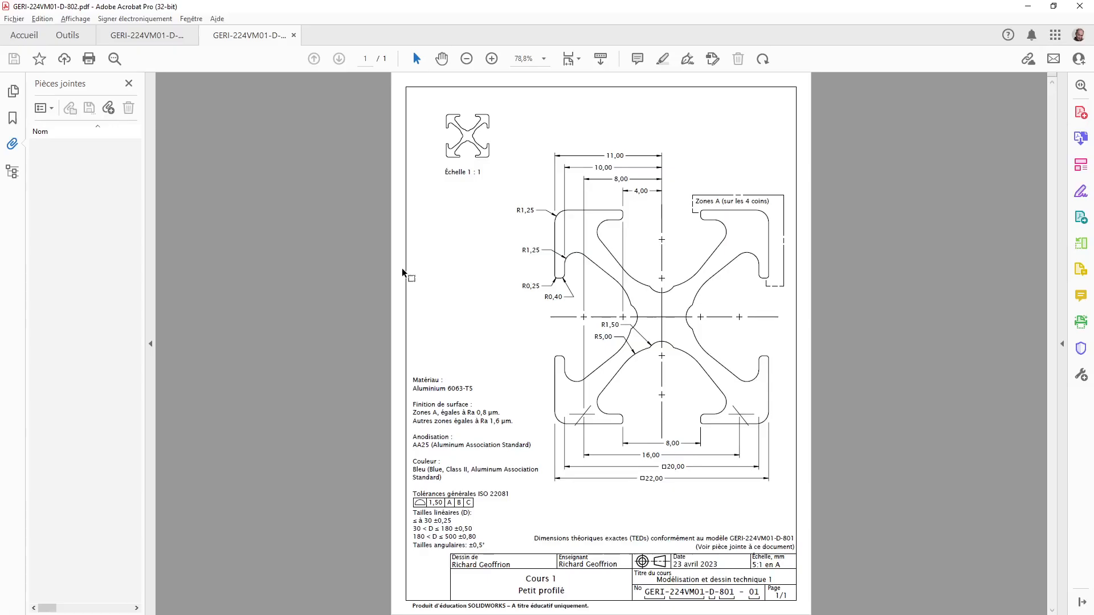
pyautogui.click(12, 145)
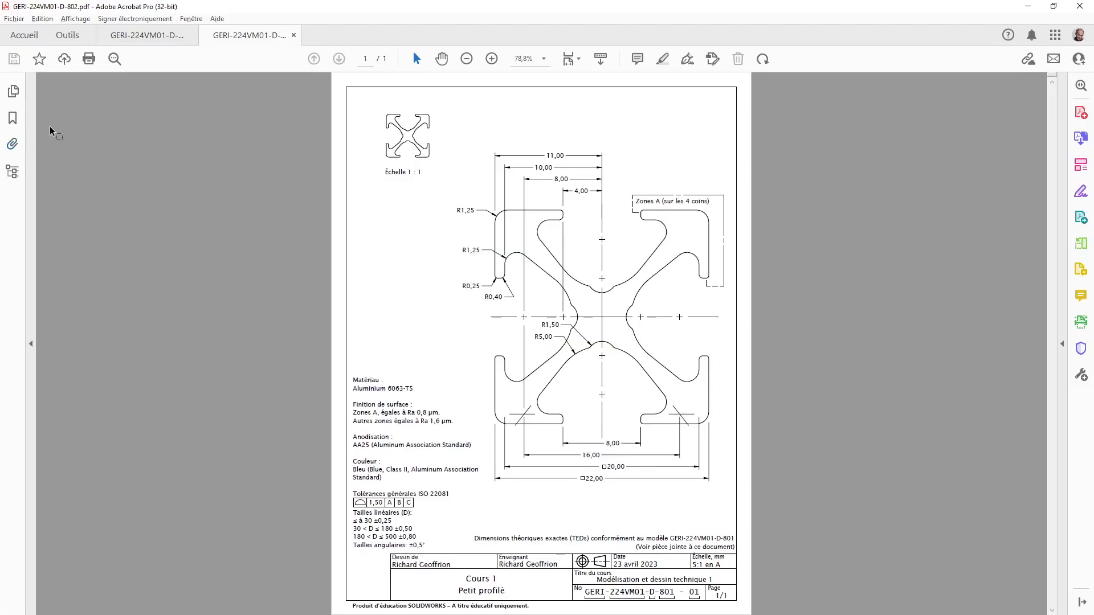
pyautogui.click(12, 147)
pyautogui.click(112, 111)
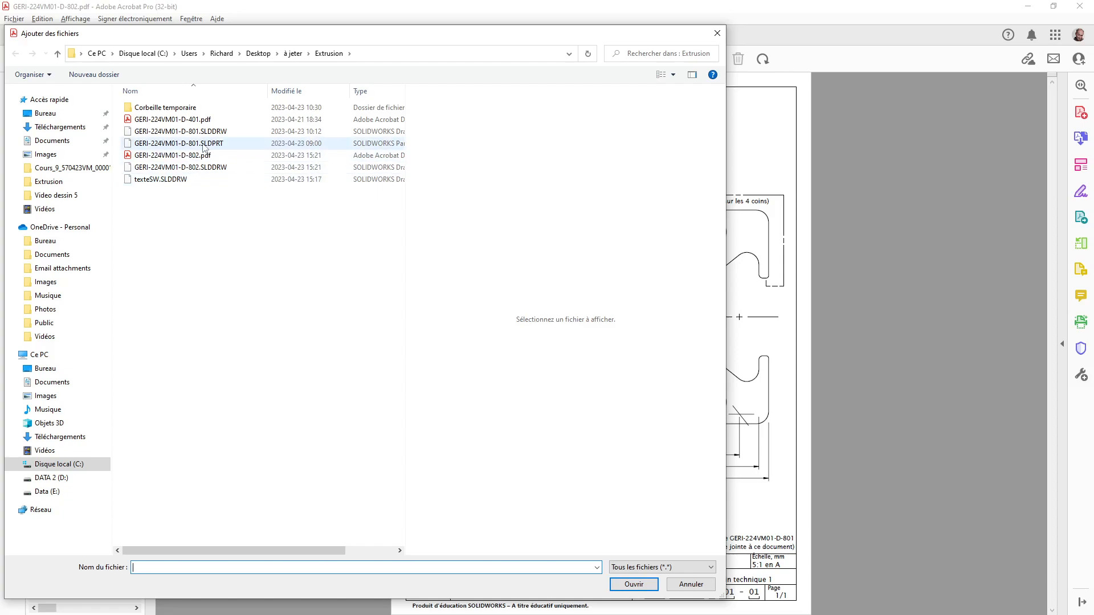
pyautogui.click(155, 144)
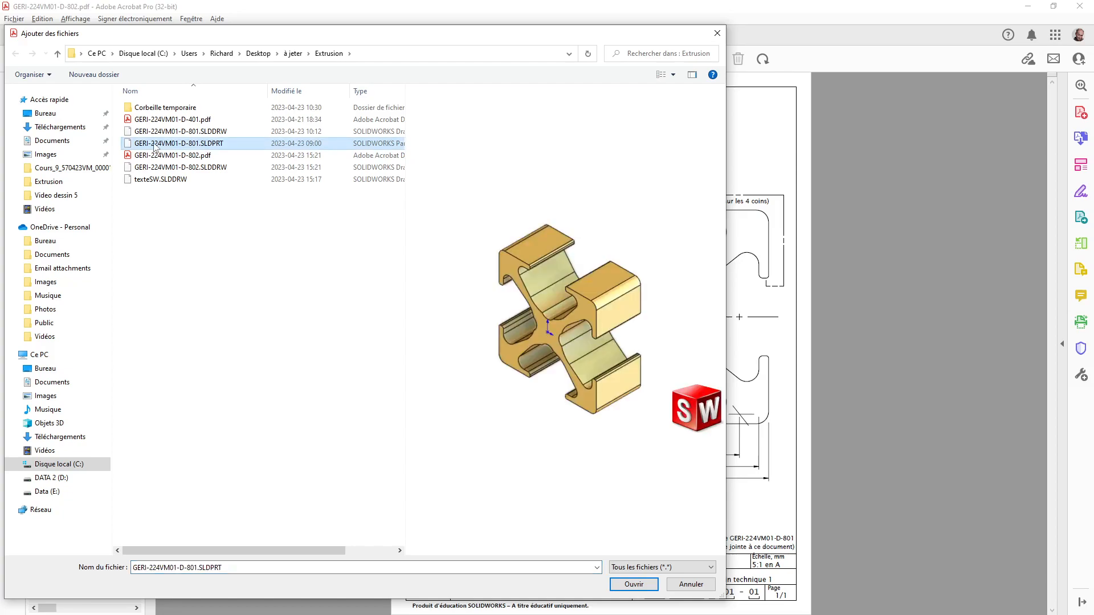
pyautogui.click(634, 584)
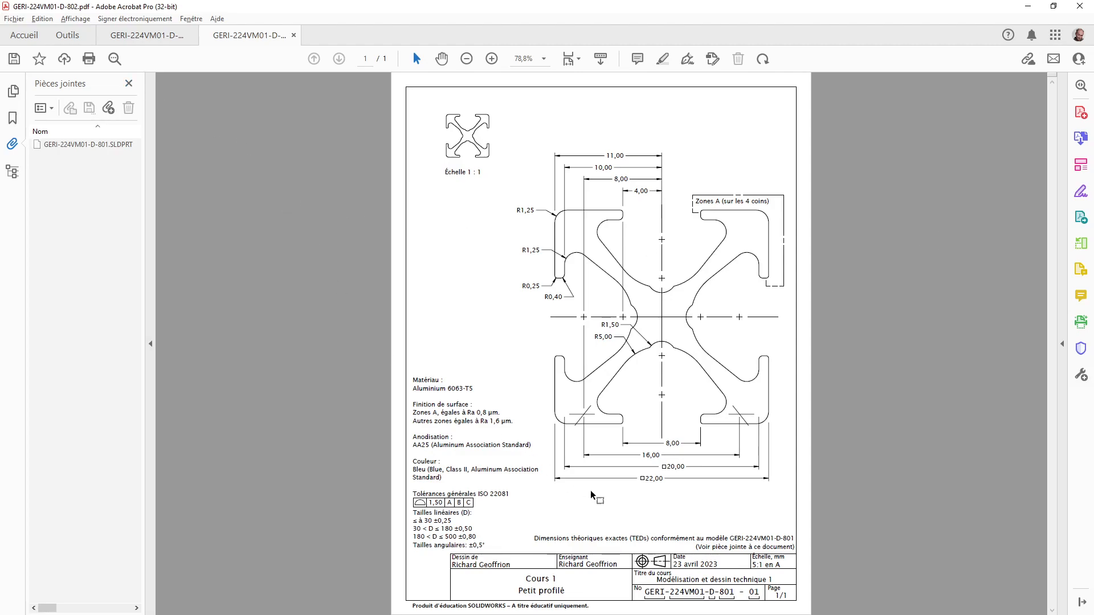
# - Delete the "Produit d'éducation SOLIDWORKS" line beneath the drawing frame, leave PDF editing and save the PDF
pyautogui.click(1081, 165)
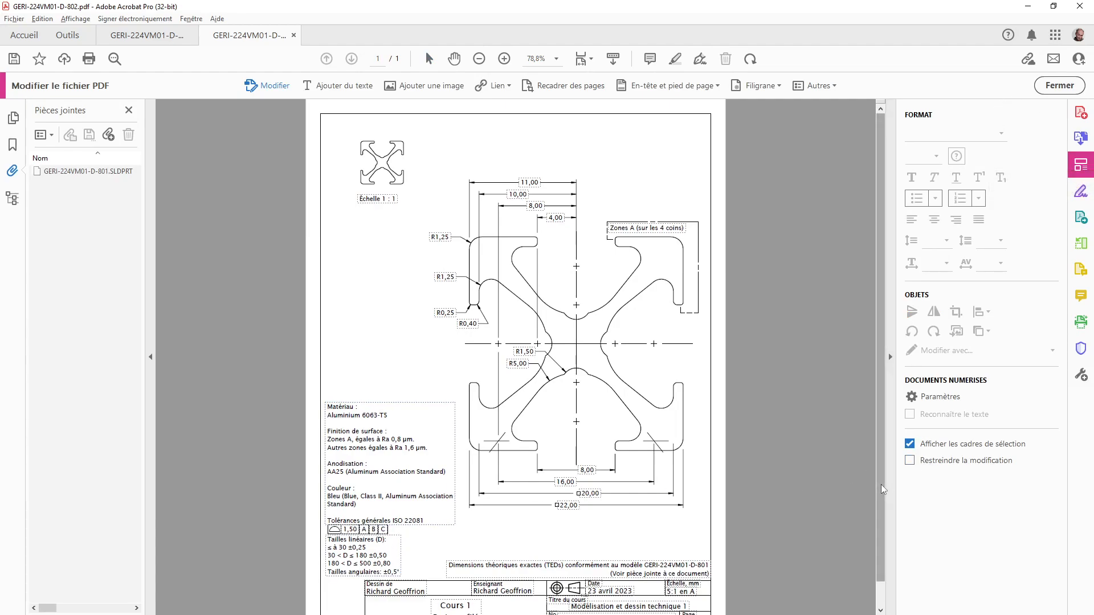
pyautogui.scroll(-1, 889, 528)
pyautogui.click(336, 613)
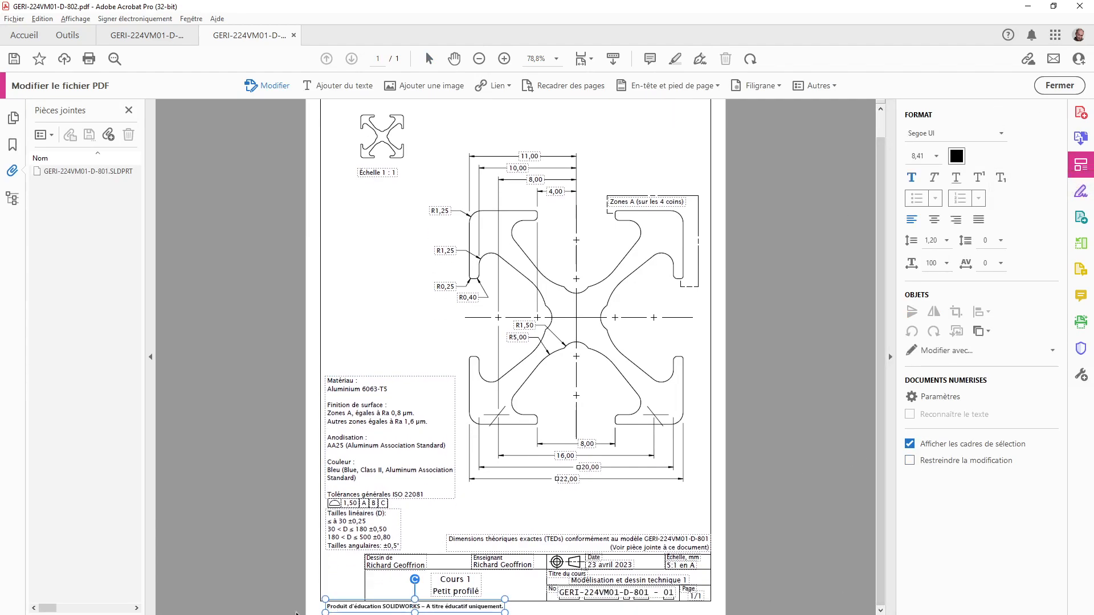
pyautogui.press('Delete')
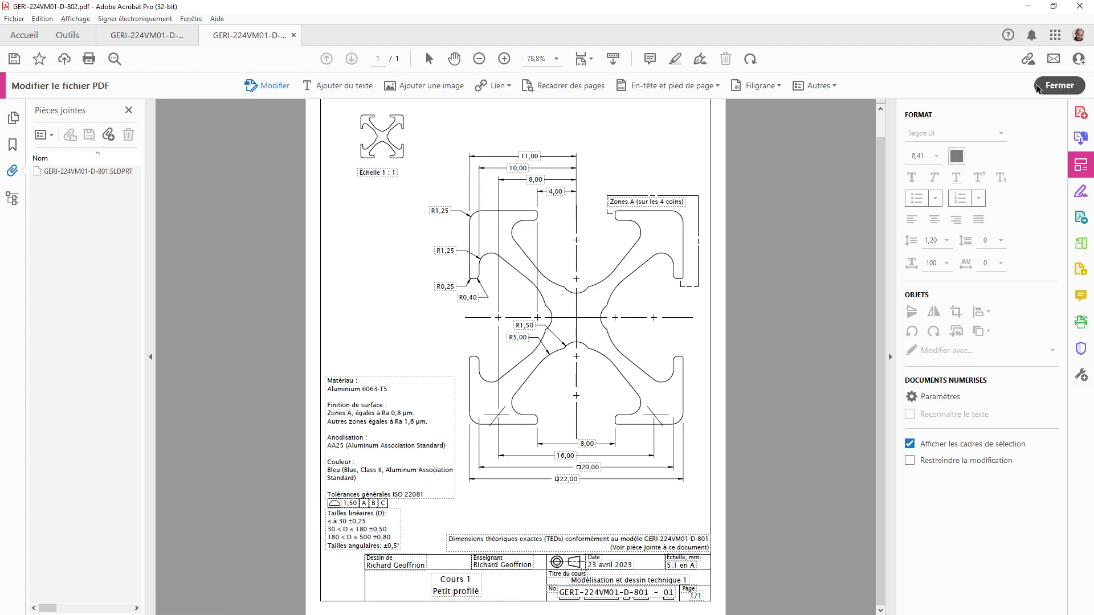
pyautogui.click(1058, 86)
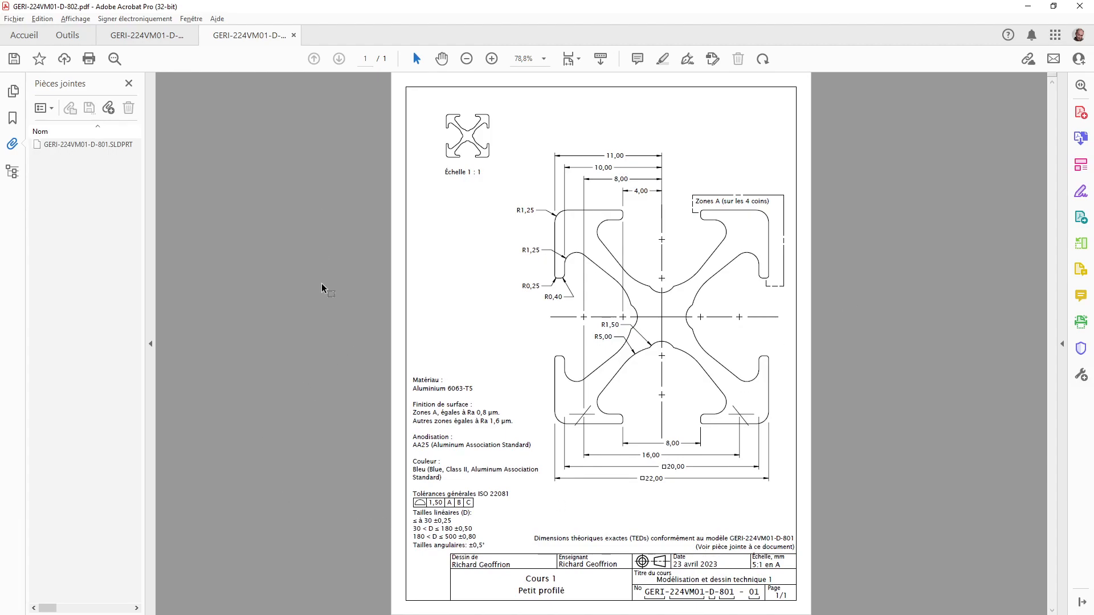
pyautogui.hotkey('ctrl', 's')
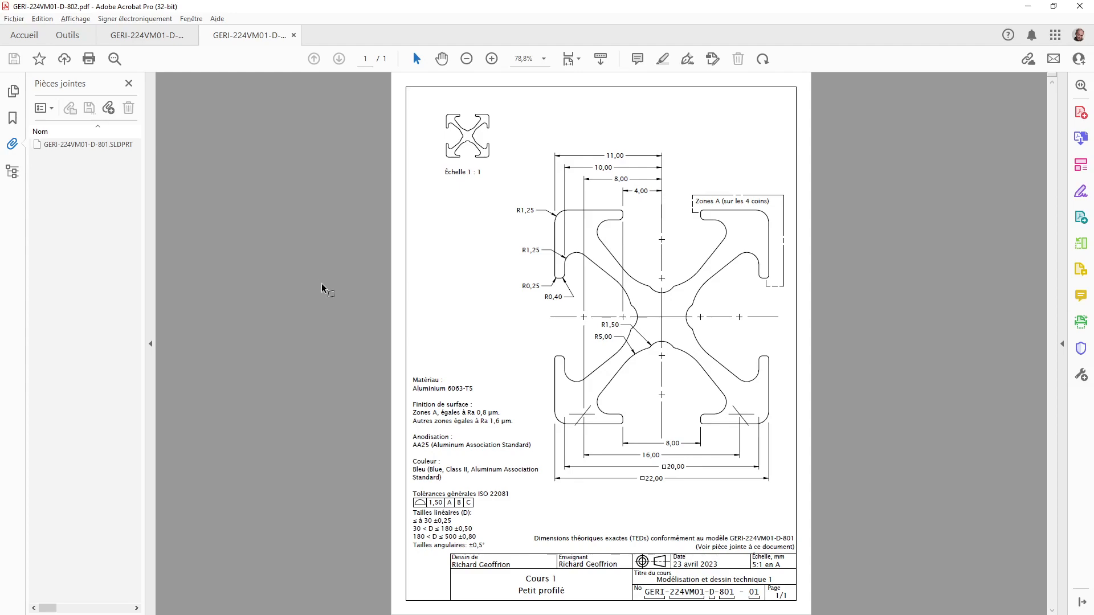